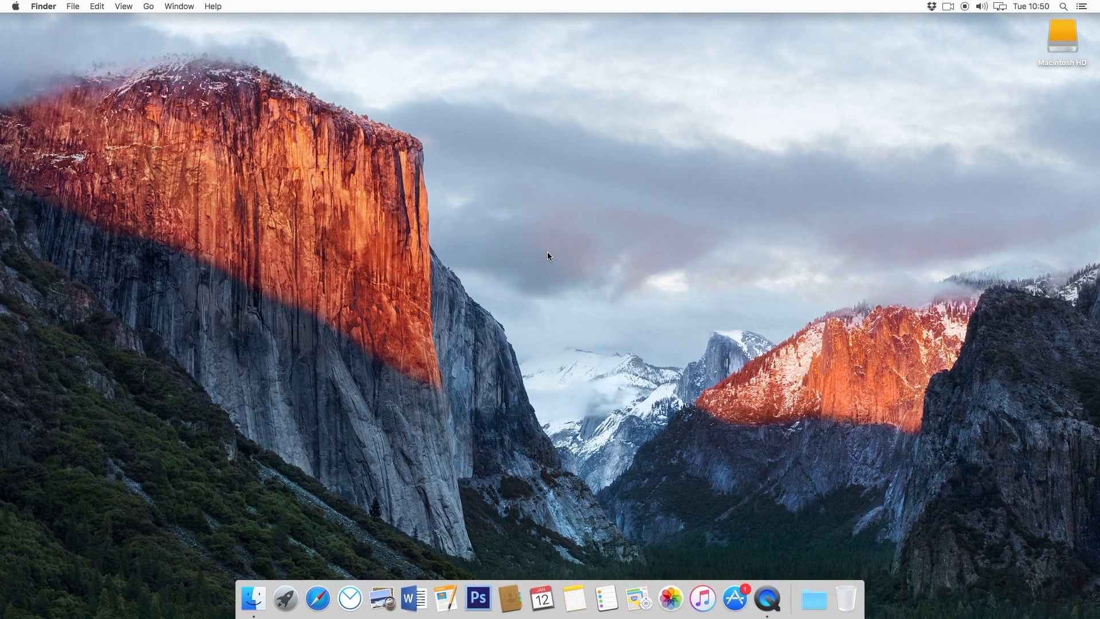
Step: Go to the Applications folder and look over Microsoft PowerPoint, Outlook and the Flip4Mac folder
click(149, 5)
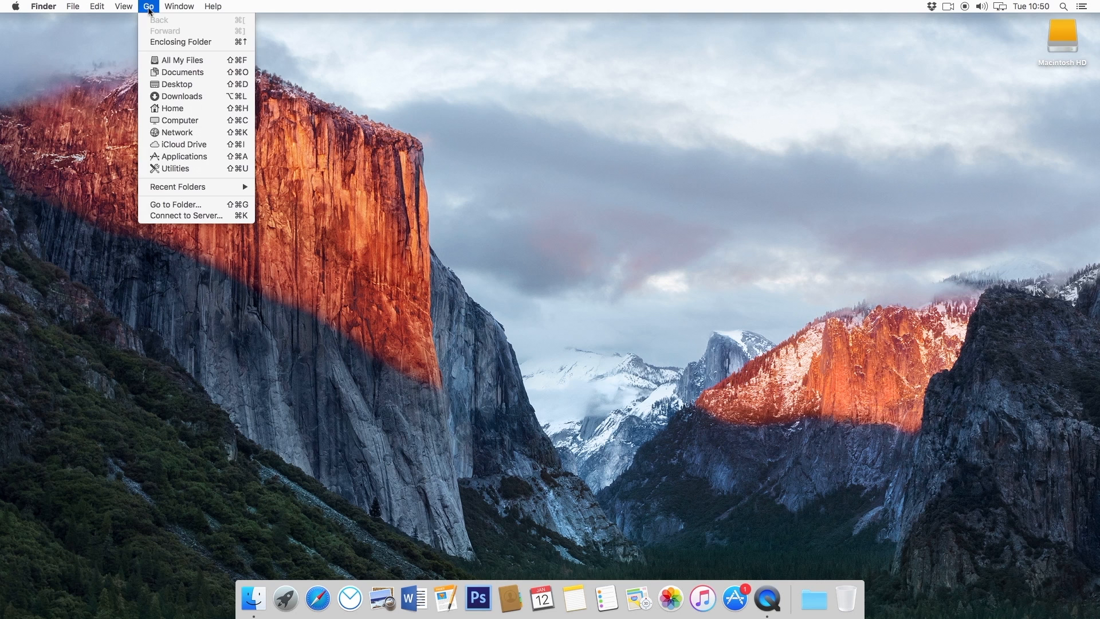
click(168, 156)
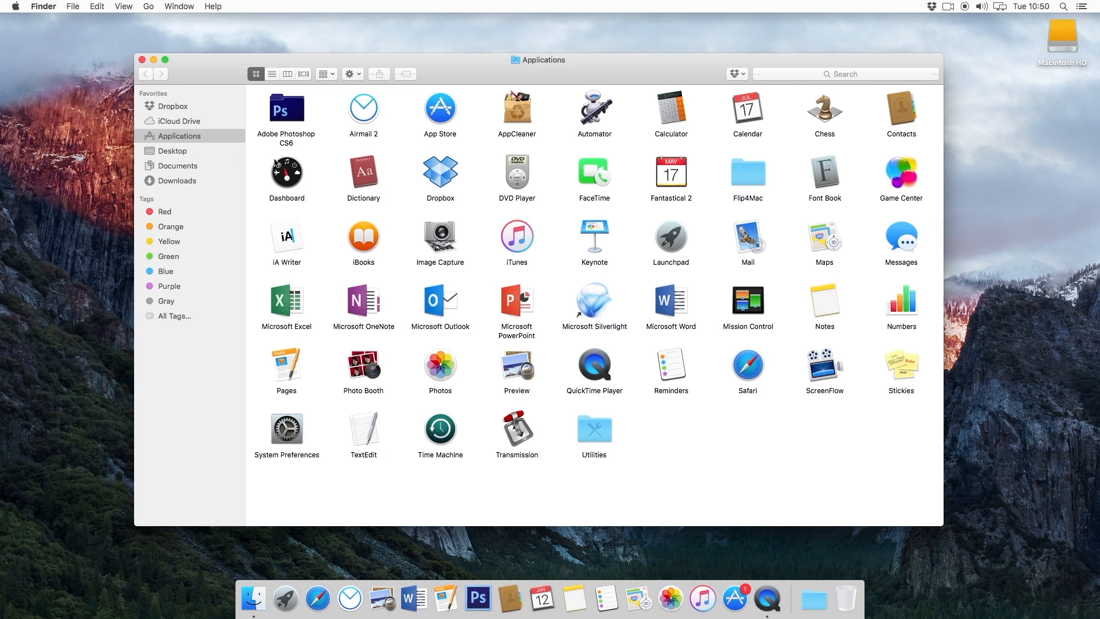
click(519, 320)
click(446, 310)
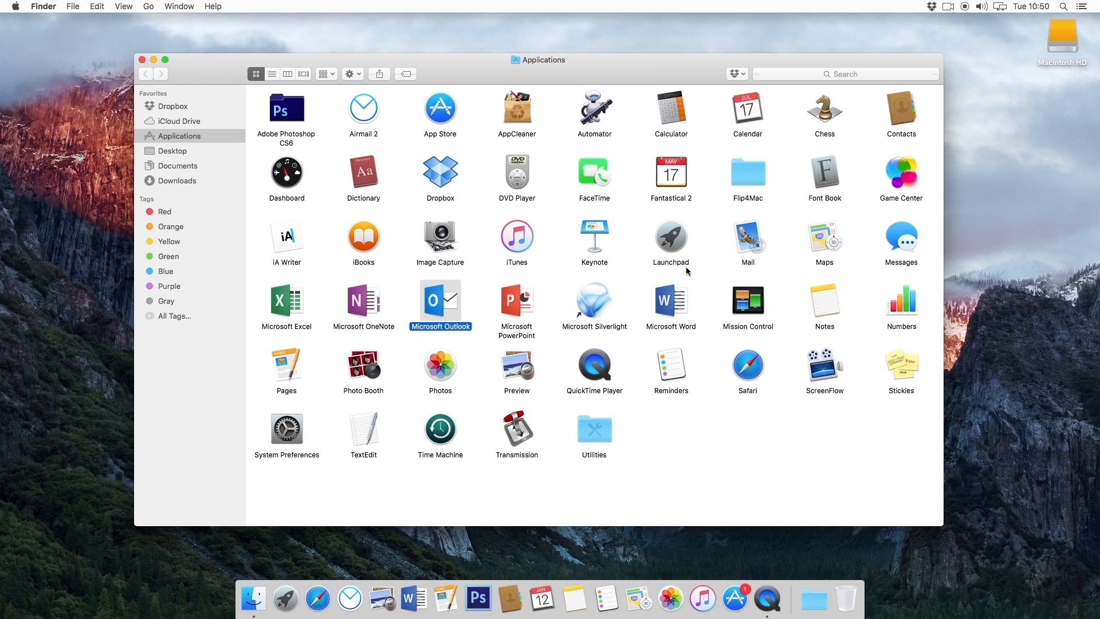
click(741, 182)
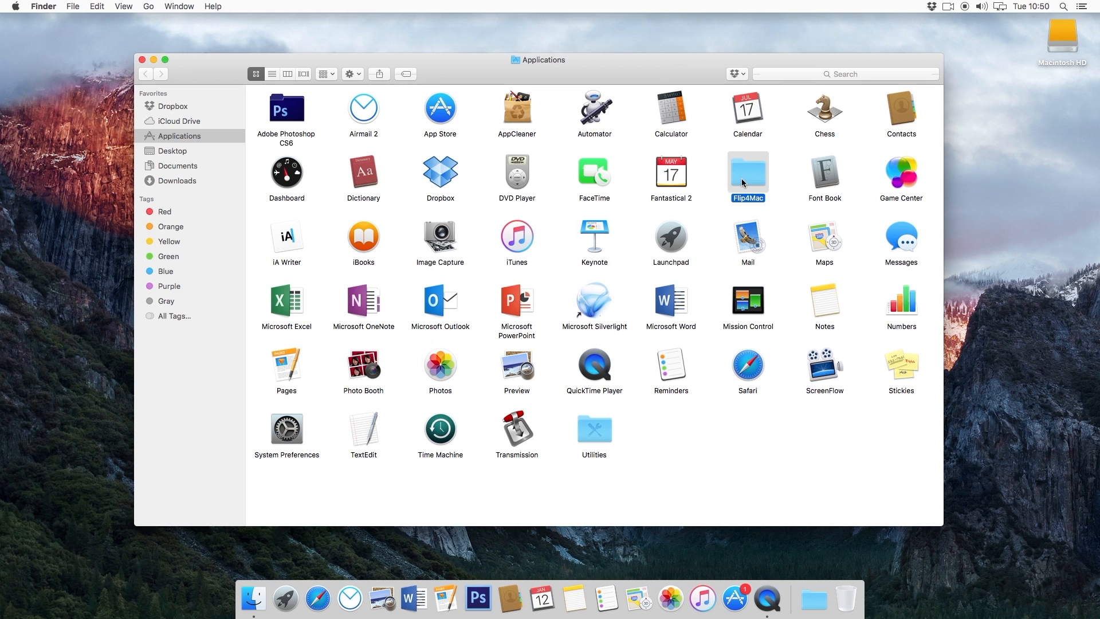
Step: Show Microsoft PowerPoint's package contents and browse into Contents > Frameworks
click(517, 301)
right_click(517, 303)
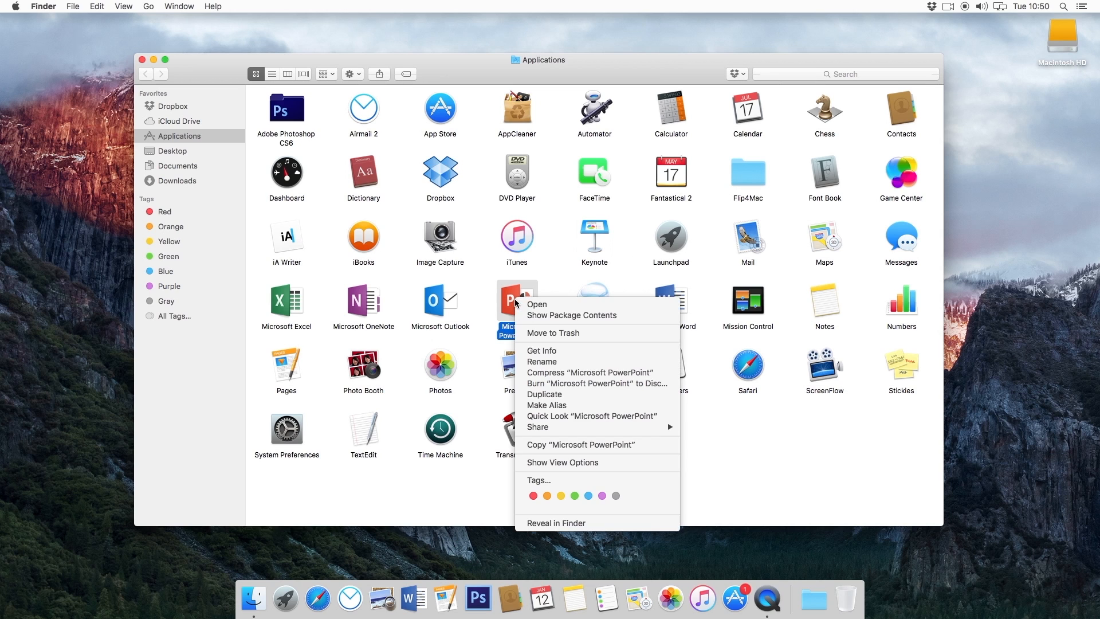
click(530, 316)
double_click(286, 108)
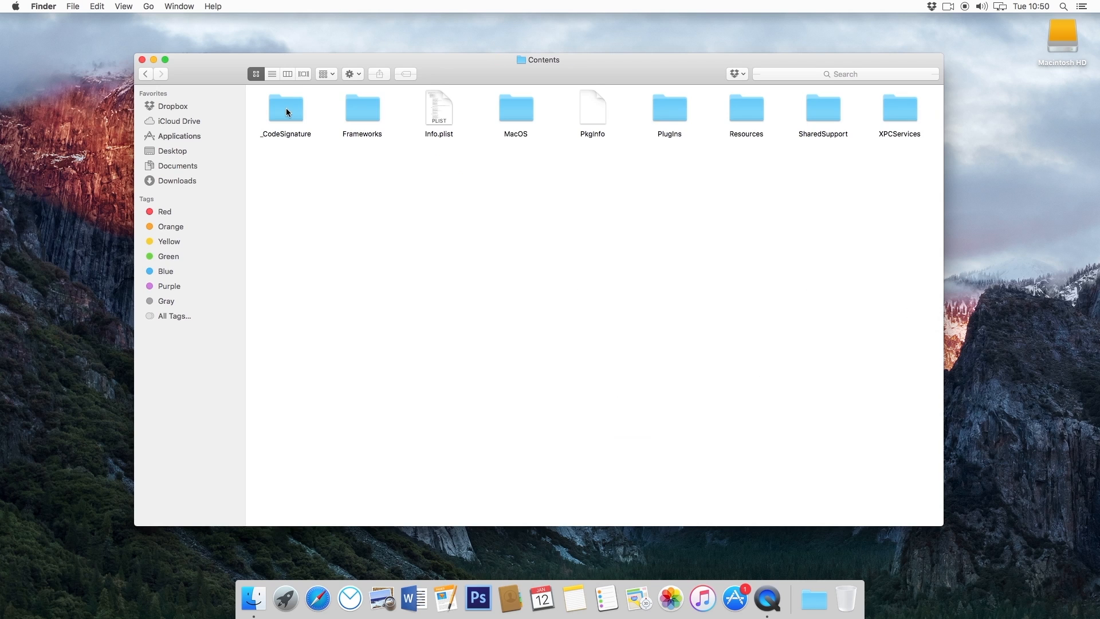
double_click(359, 110)
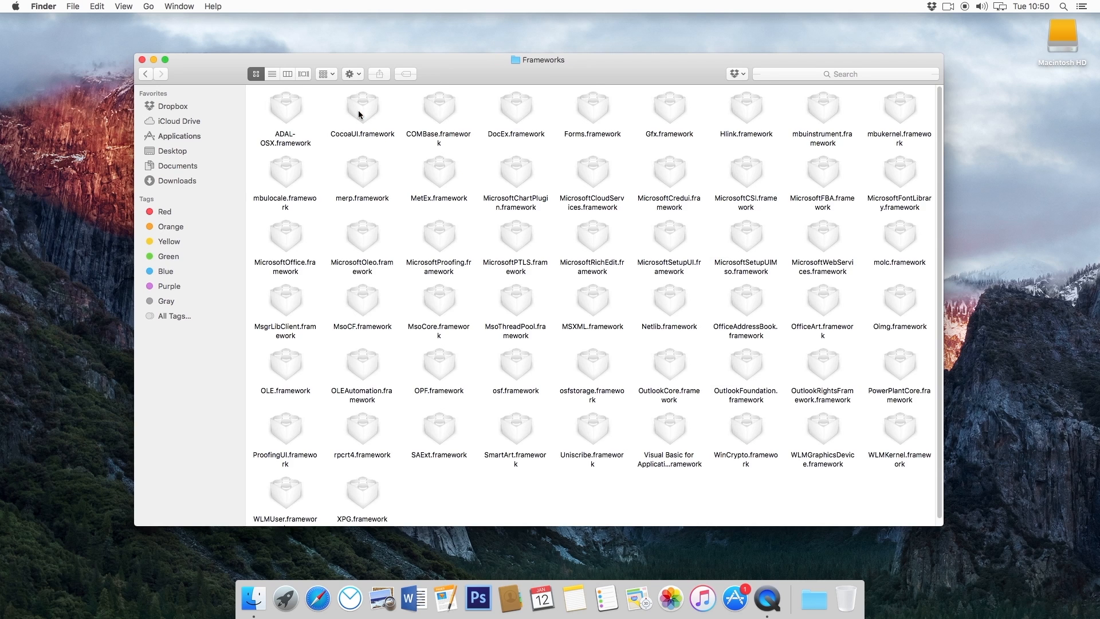
Step: Navigate back out of the package to the Applications folder
click(145, 76)
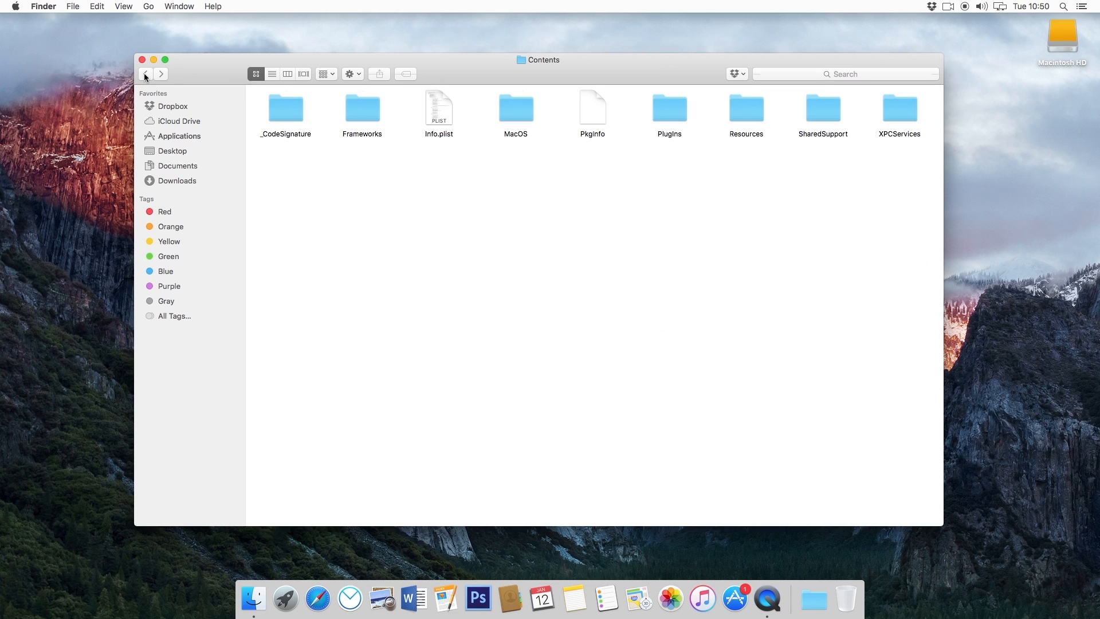
click(146, 77)
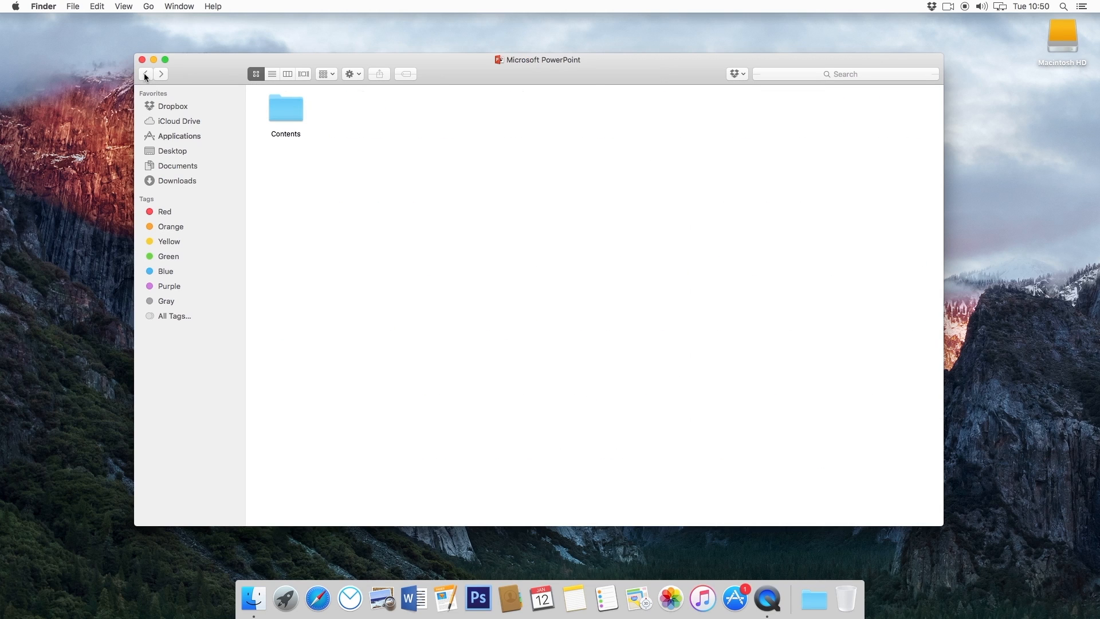
click(146, 75)
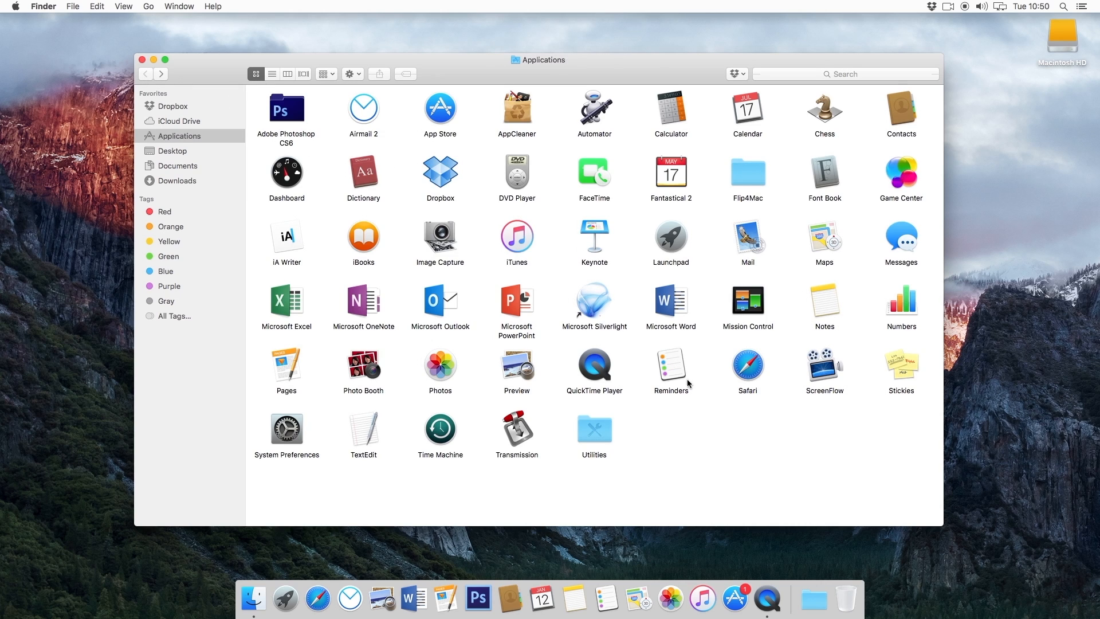
Step: View the Flip4Mac folder's uninstaller and player files, then drag the Flip4Mac folder to the Trash
click(747, 178)
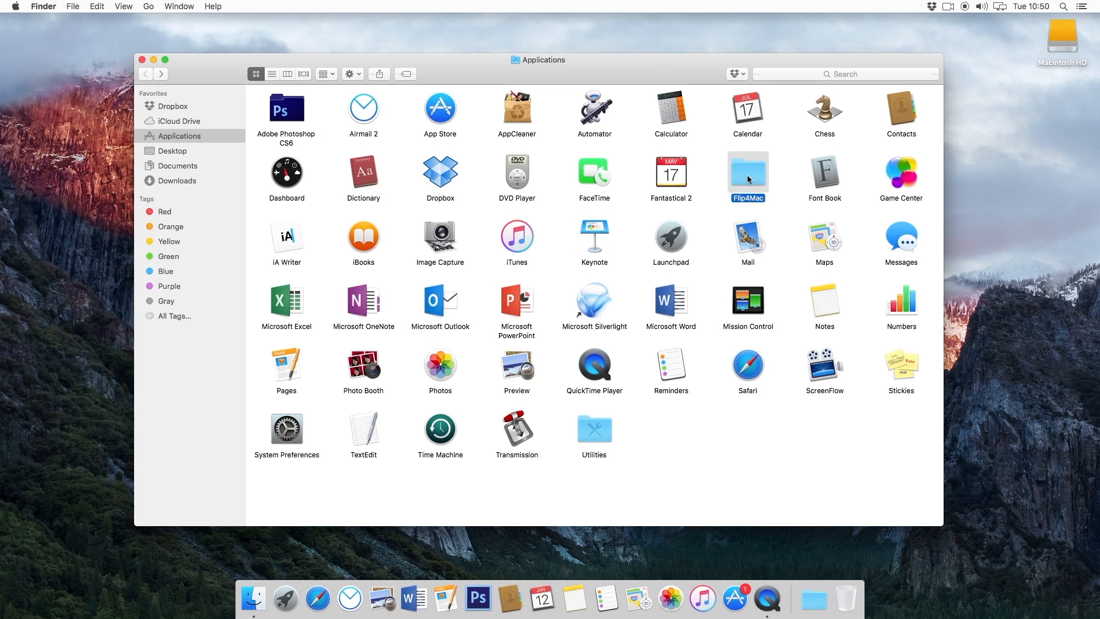
double_click(746, 178)
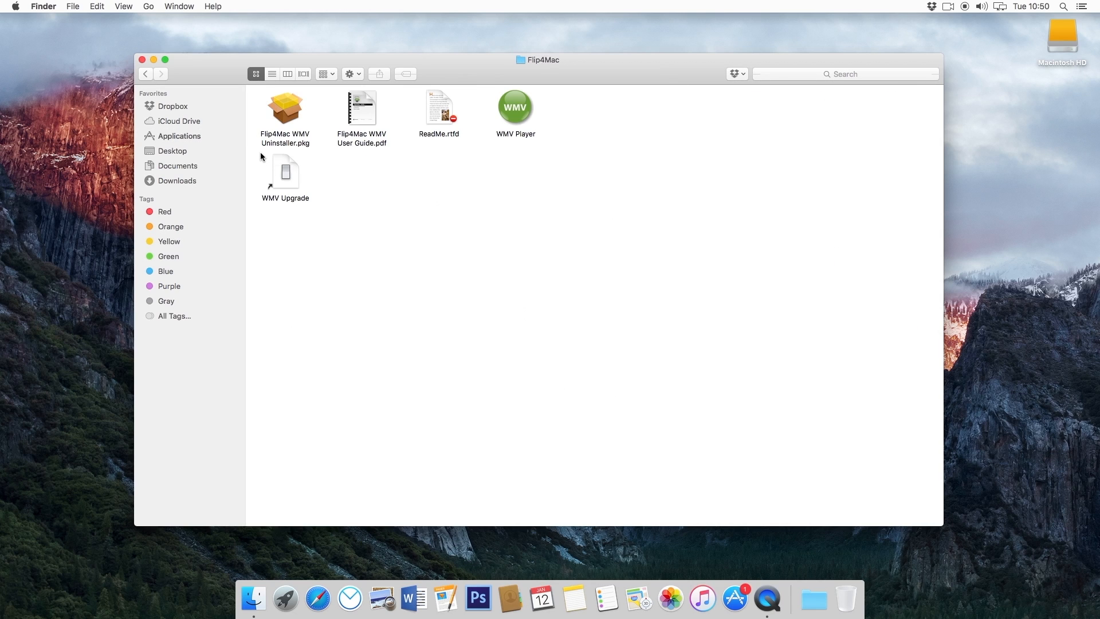
click(143, 76)
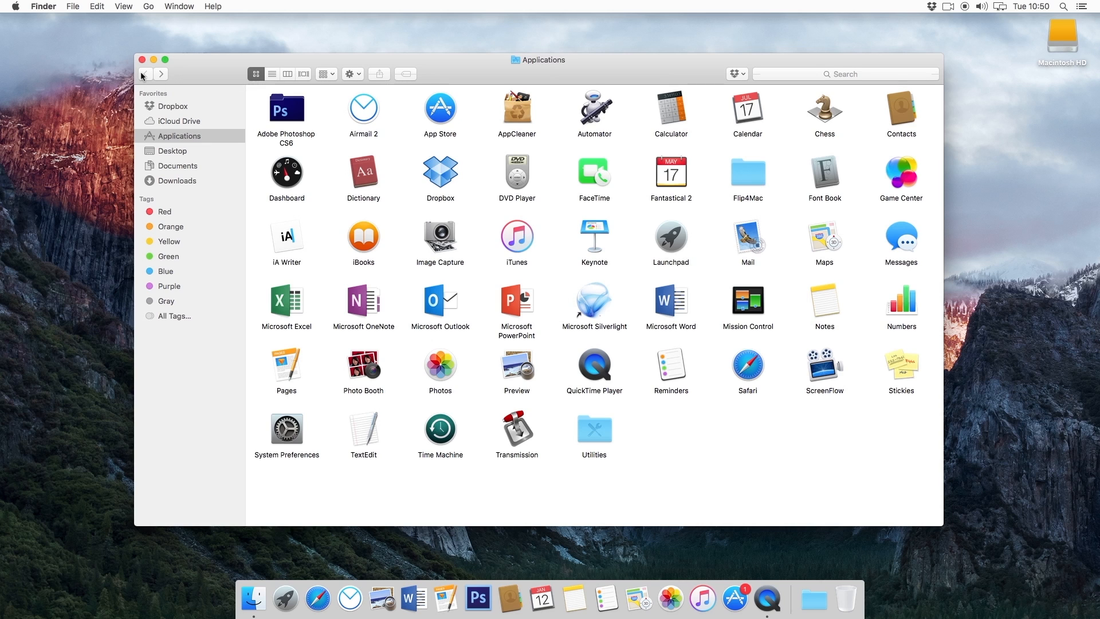
click(765, 181)
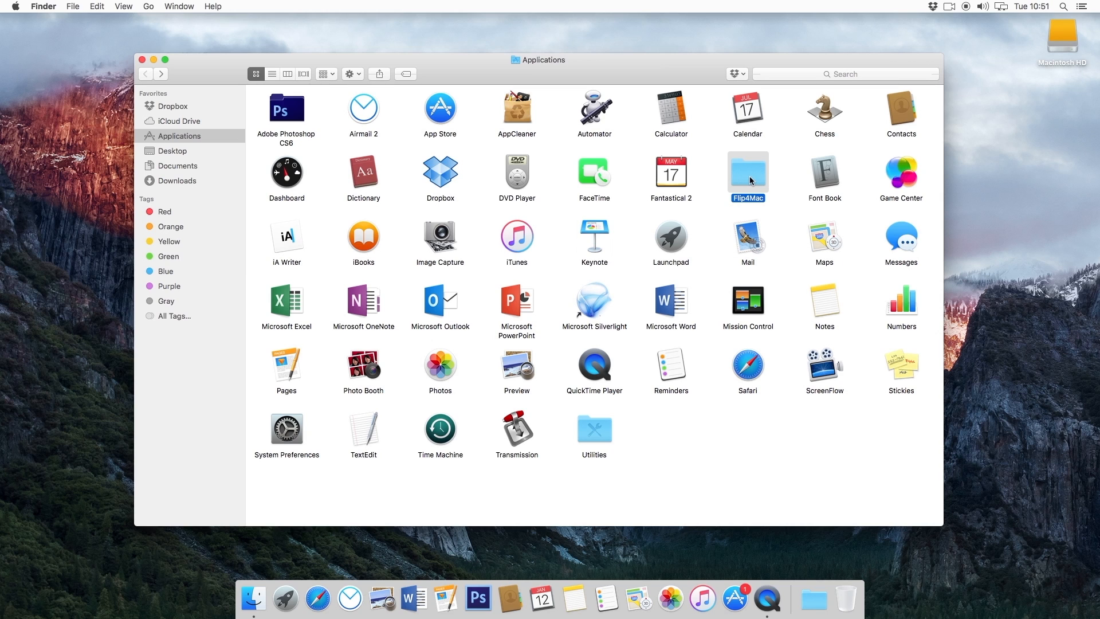
drag(750, 177, 846, 594)
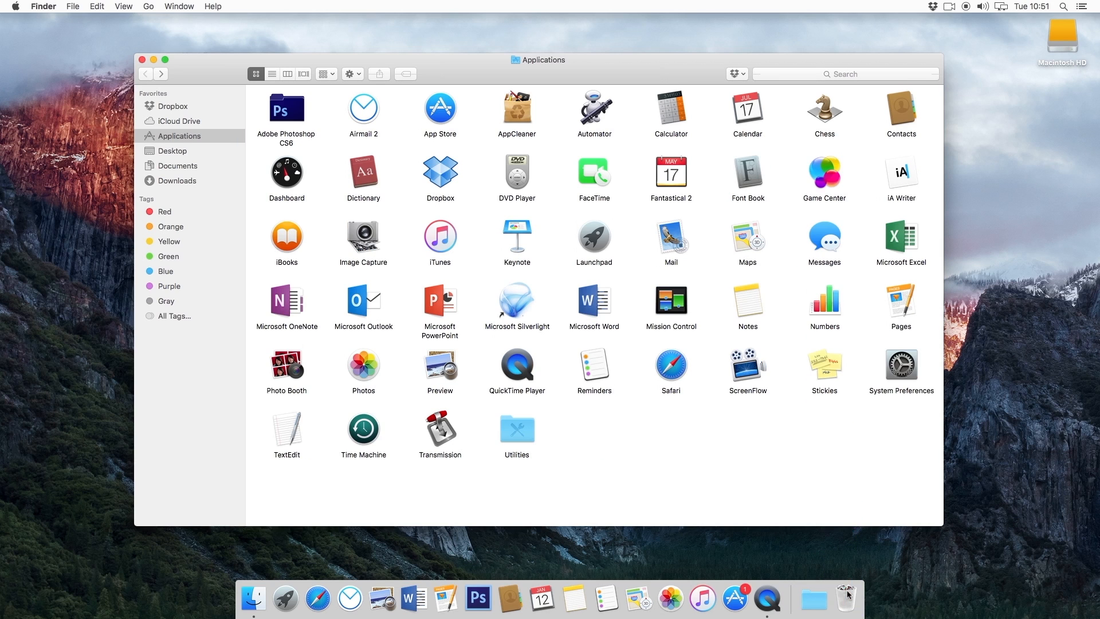
Step: Empty the Trash to permanently erase Flip4Mac, then open the Macintosh HD drive
right_click(847, 593)
click(866, 559)
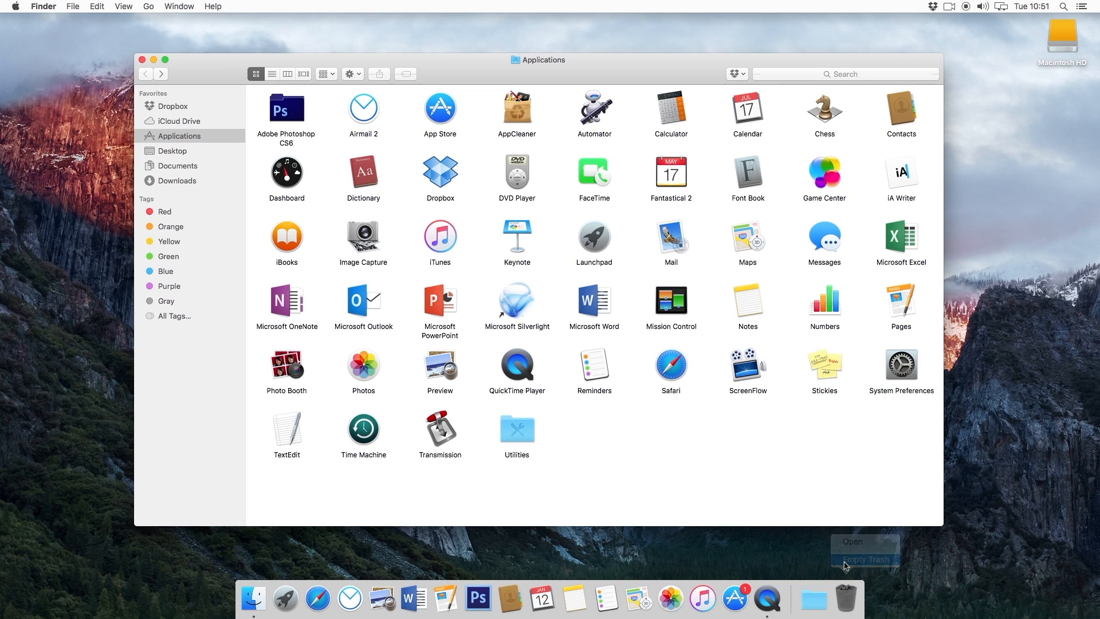
click(625, 204)
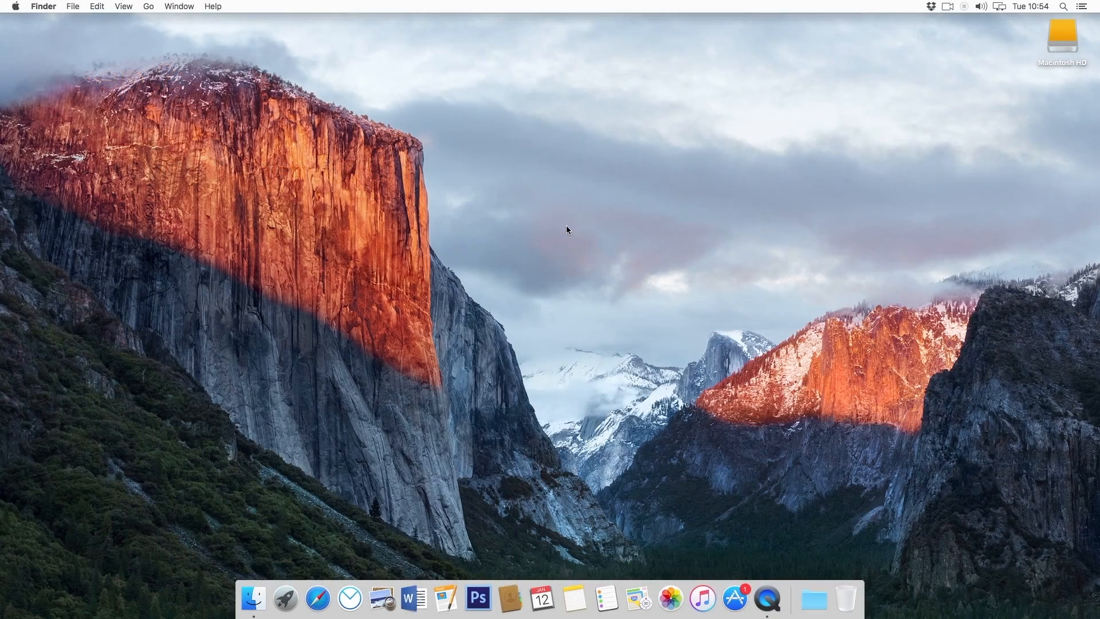
double_click(1062, 43)
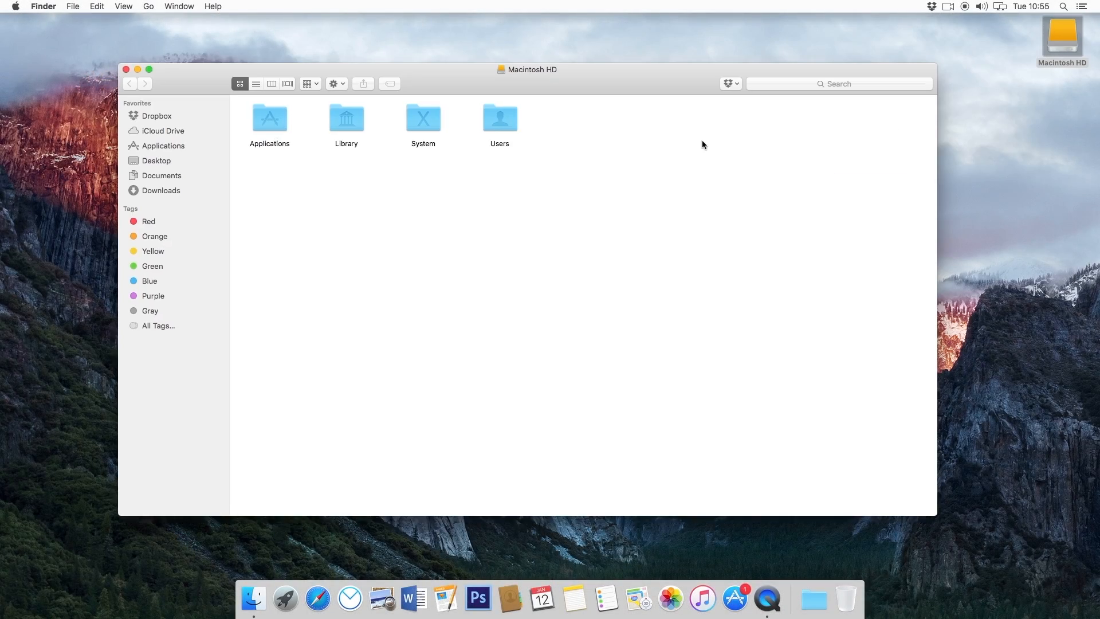
Step: Open the system Library folder and briefly search it for leftover files
double_click(349, 118)
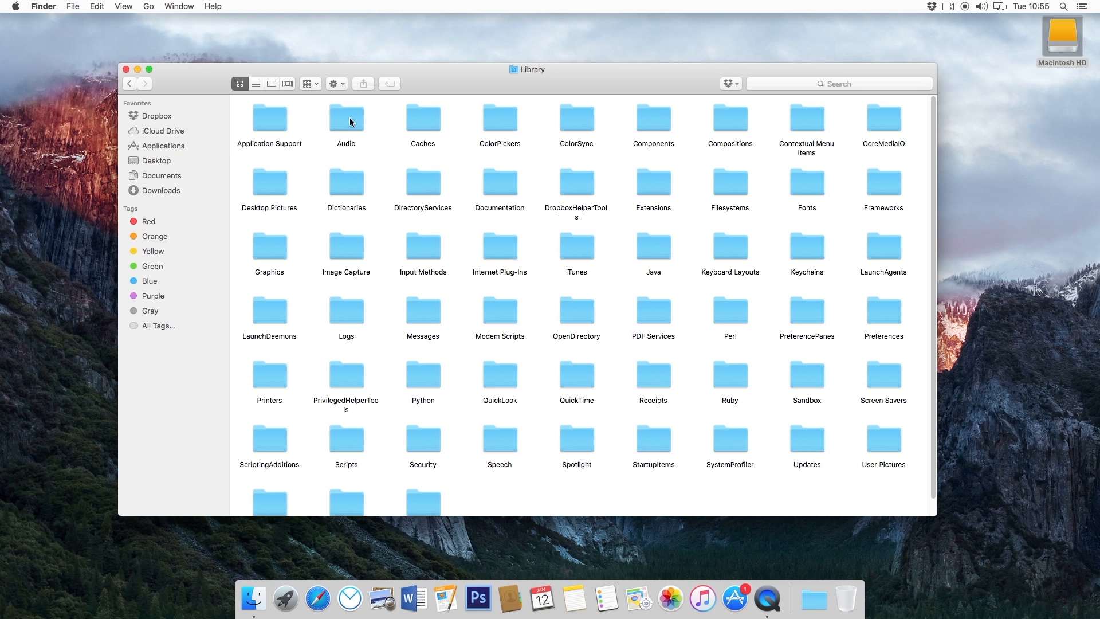
click(774, 84)
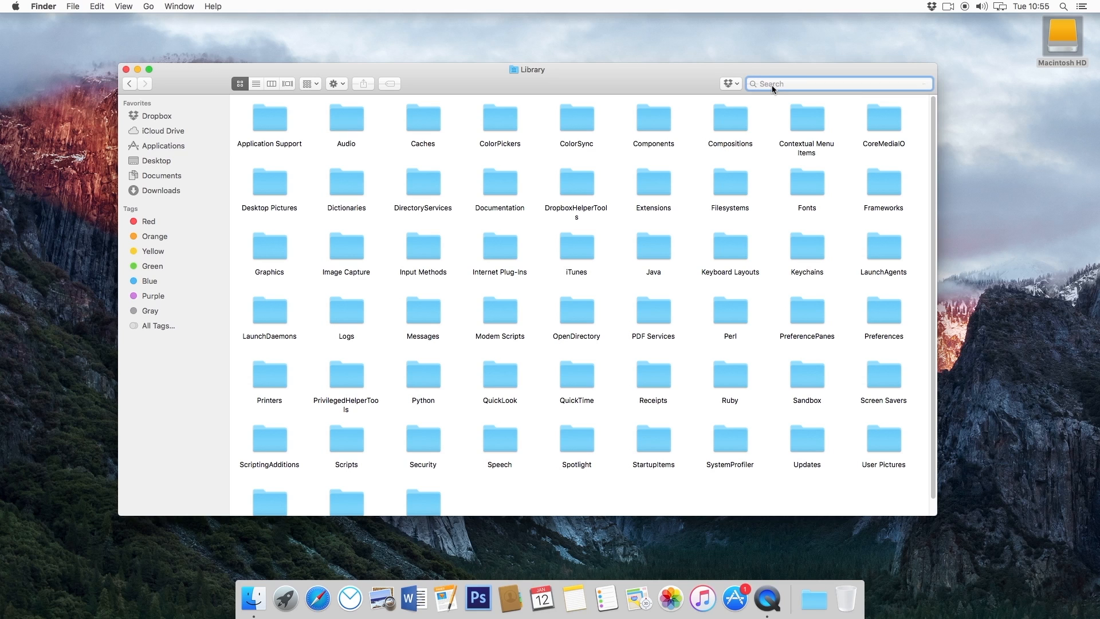
text(flip4ma)
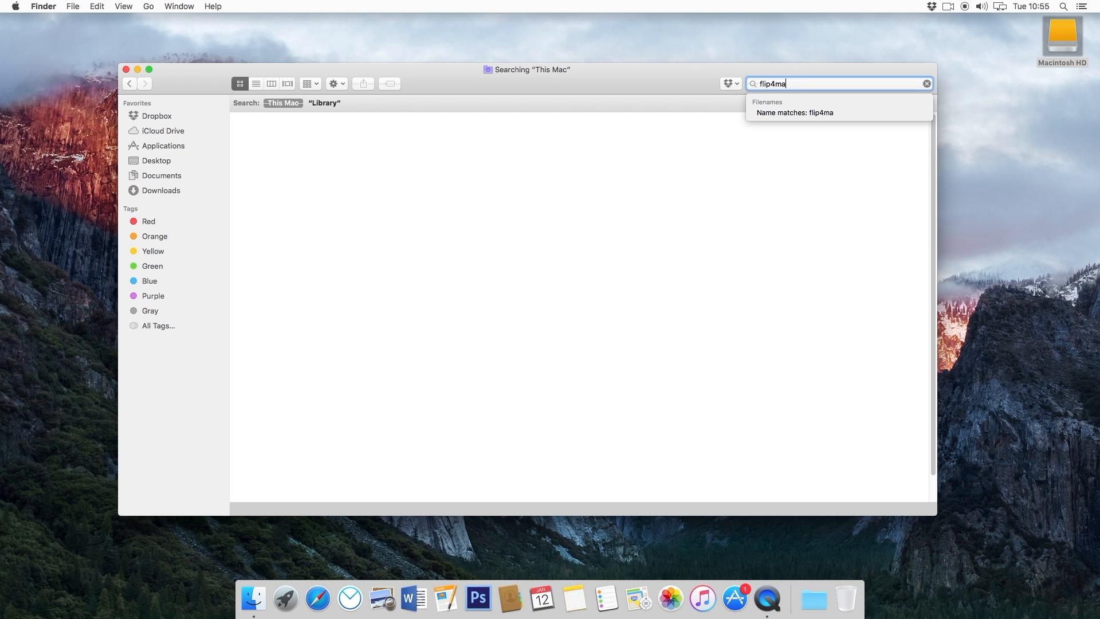
text(c)
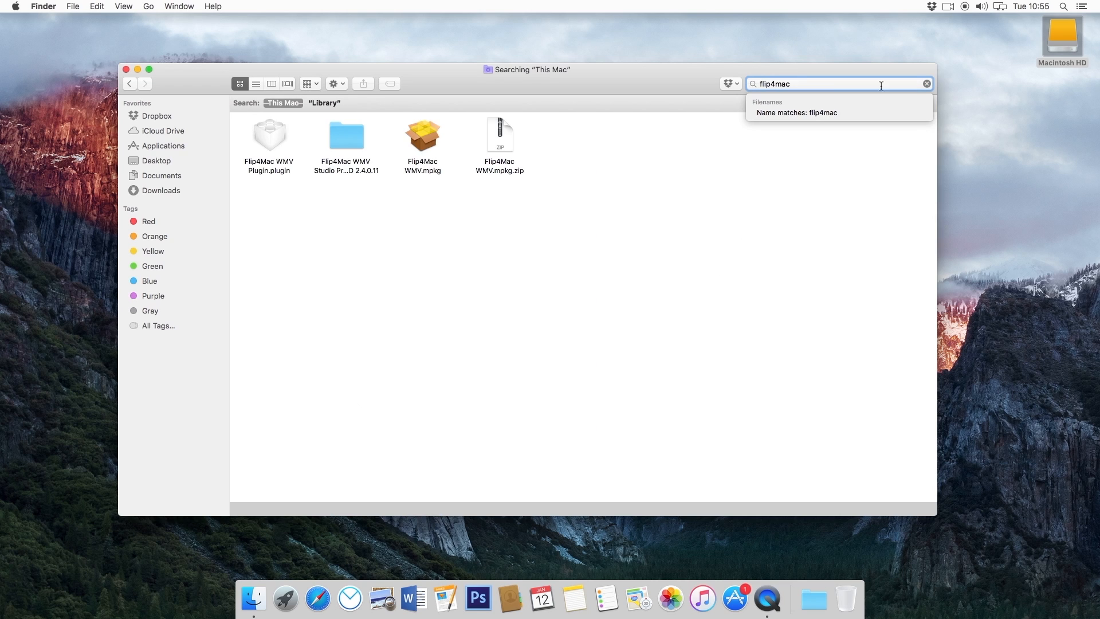
click(927, 84)
click(265, 117)
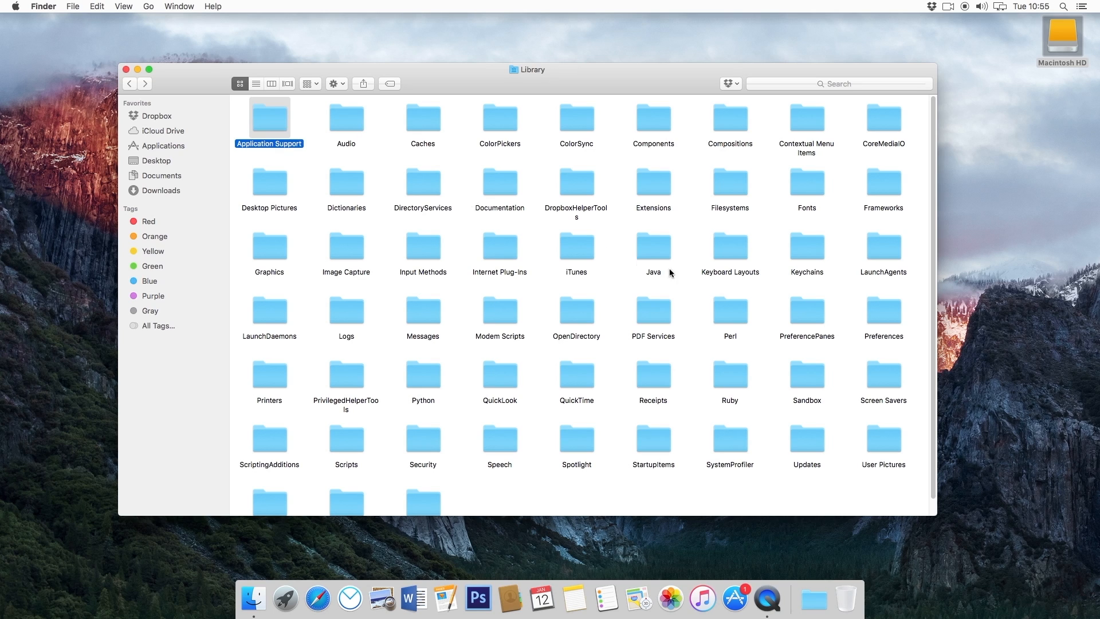
Step: Check the Library Preferences folder for leftover plist files and return to Library
click(874, 314)
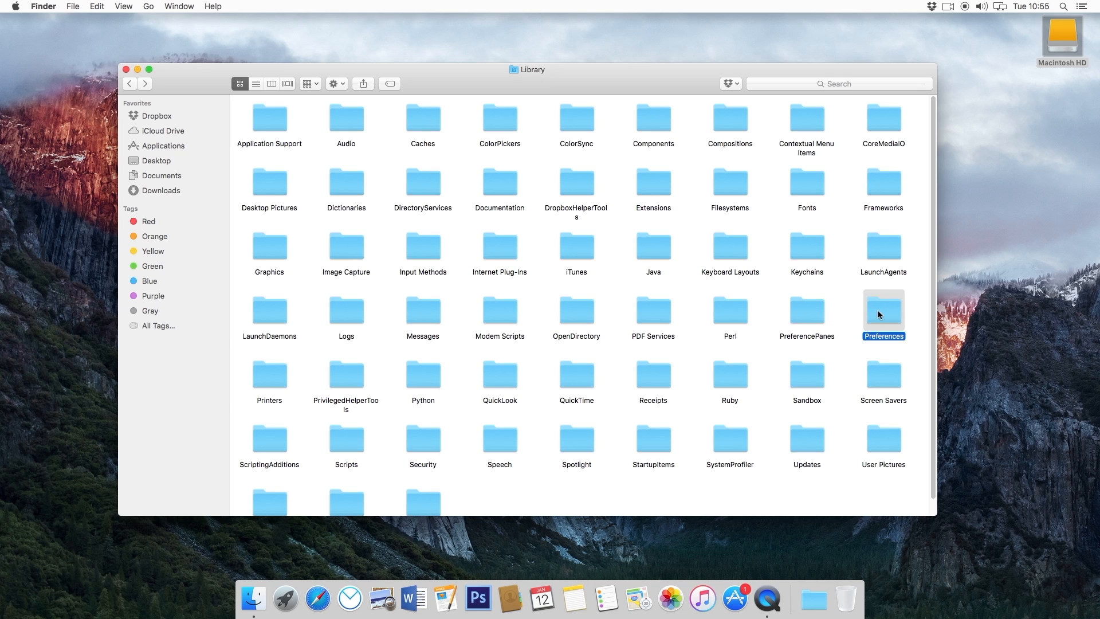
double_click(874, 315)
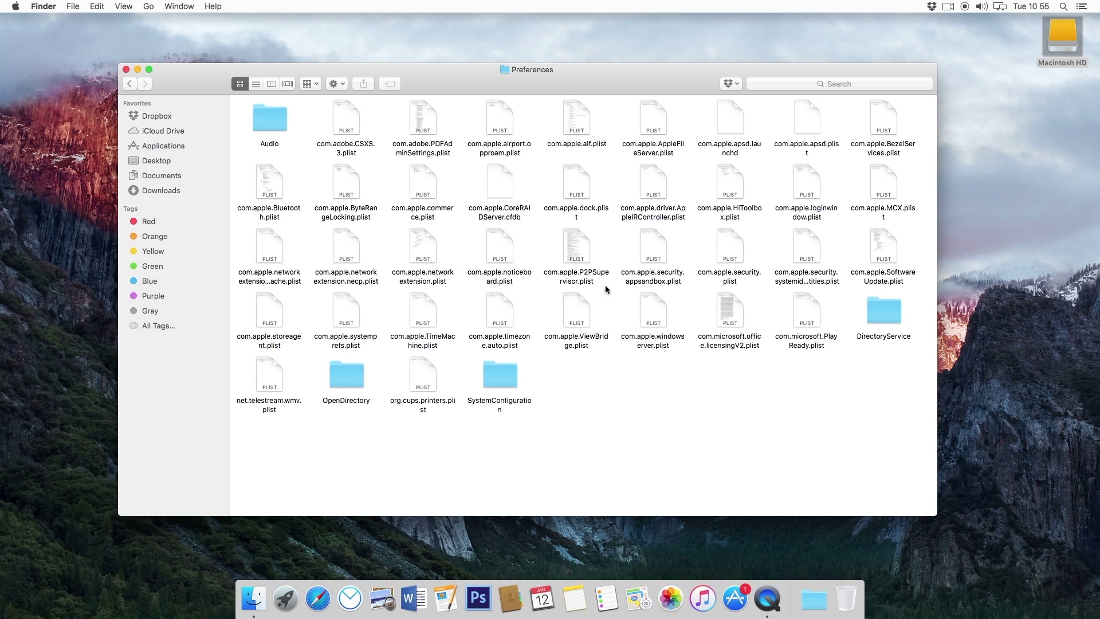
click(129, 82)
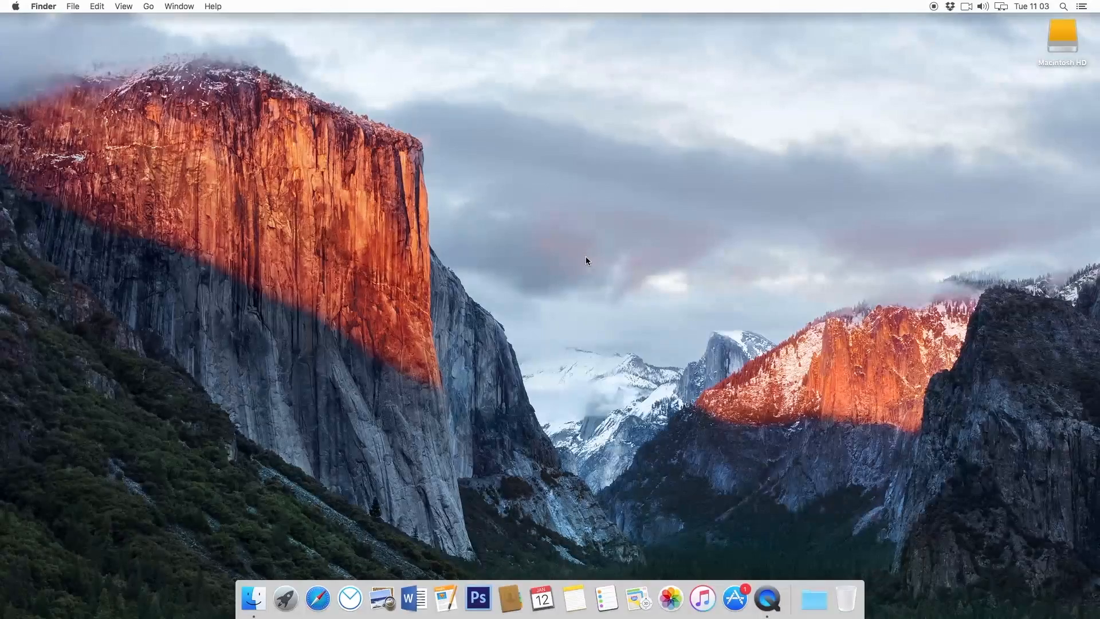
click(1052, 41)
Step: Navigate Macintosh HD > Users > home folder into the user's own Library folder
double_click(1061, 31)
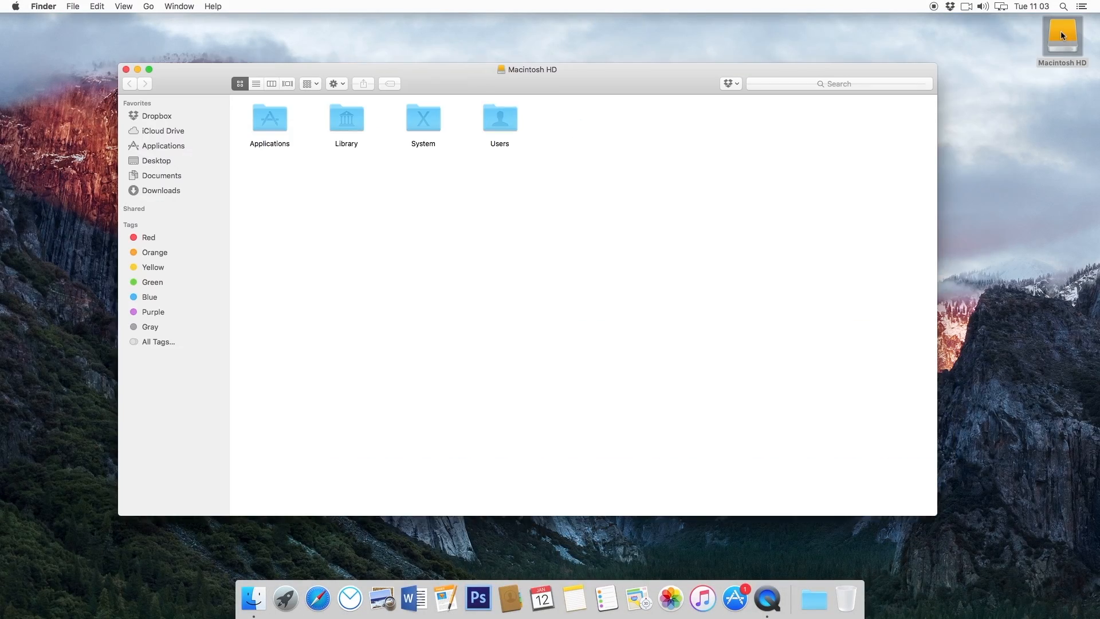
click(506, 119)
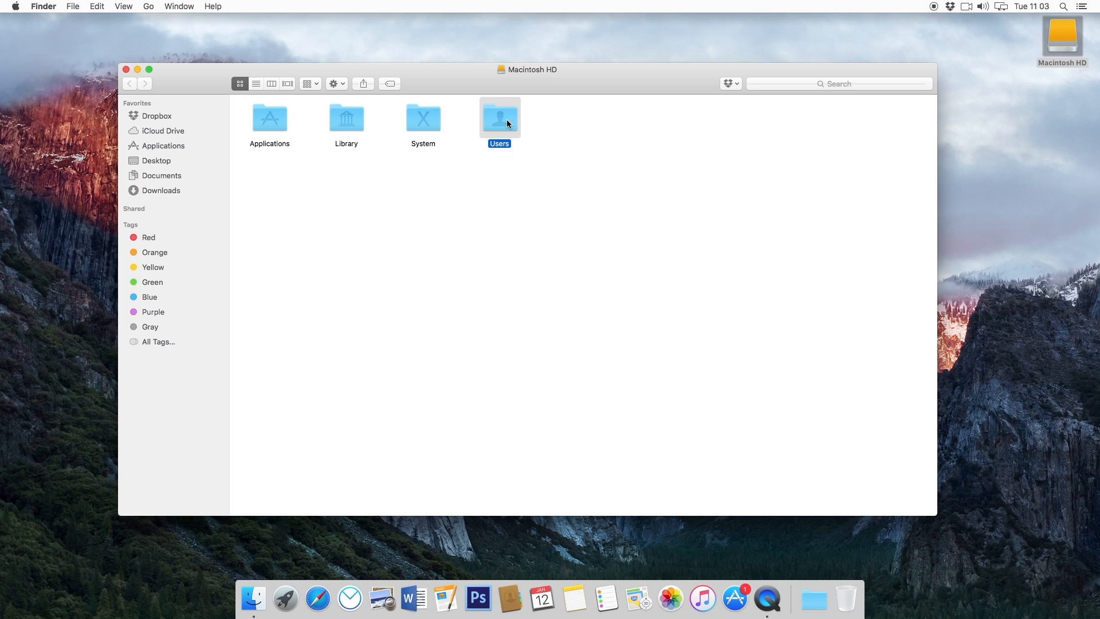
double_click(507, 125)
click(271, 123)
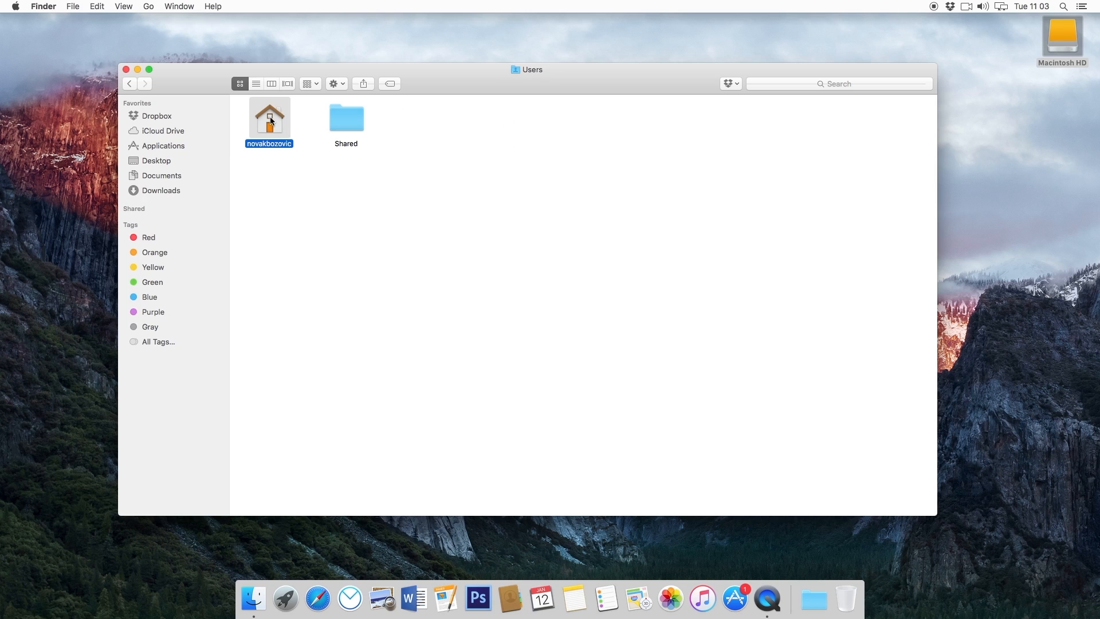
double_click(270, 123)
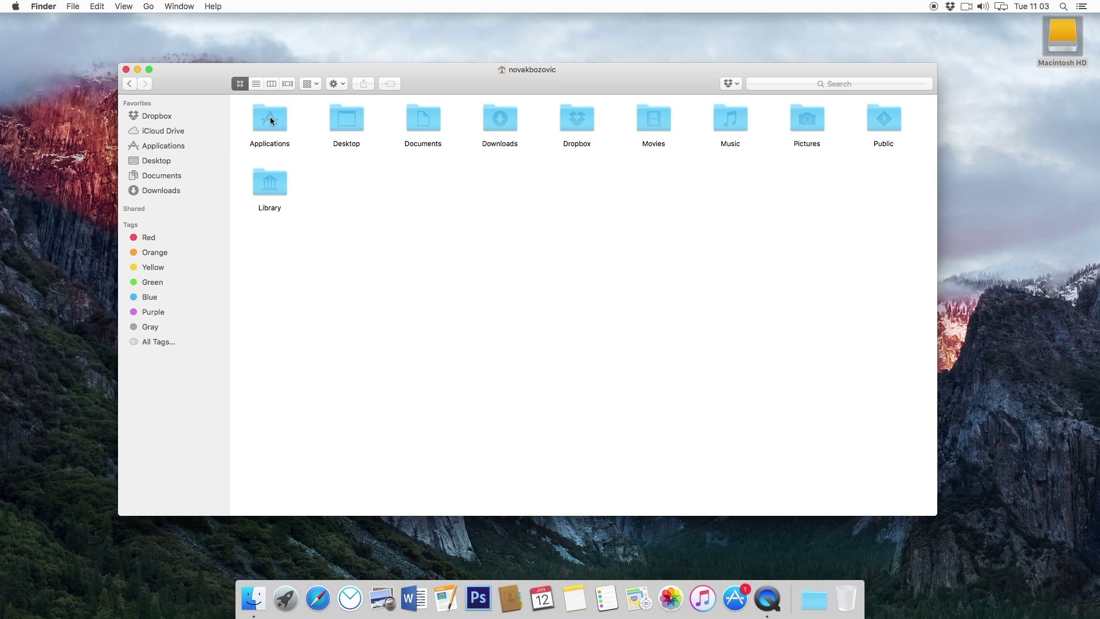
click(267, 187)
double_click(267, 188)
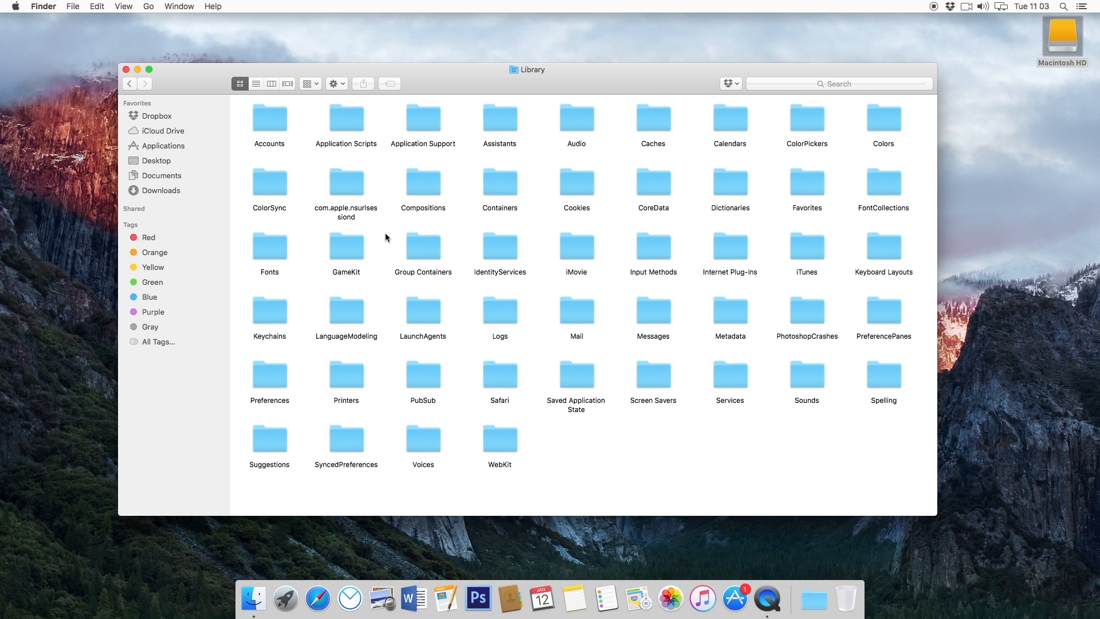
Step: Point out the Application Support, LaunchAgents, PreferencePanes and Preferences folders as leftover locations
click(422, 119)
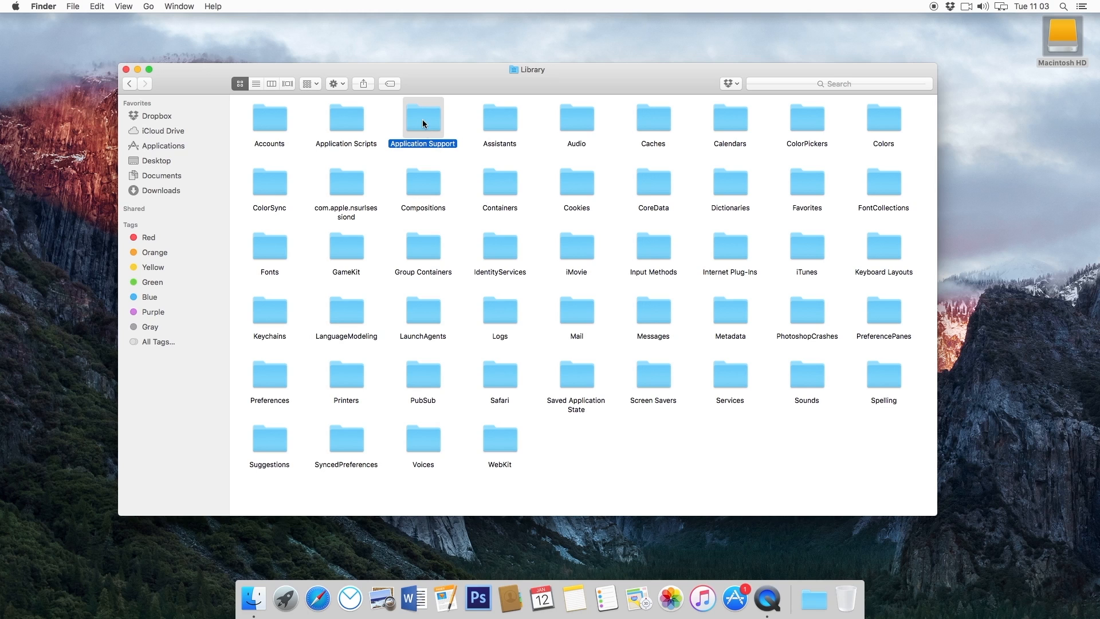
click(424, 310)
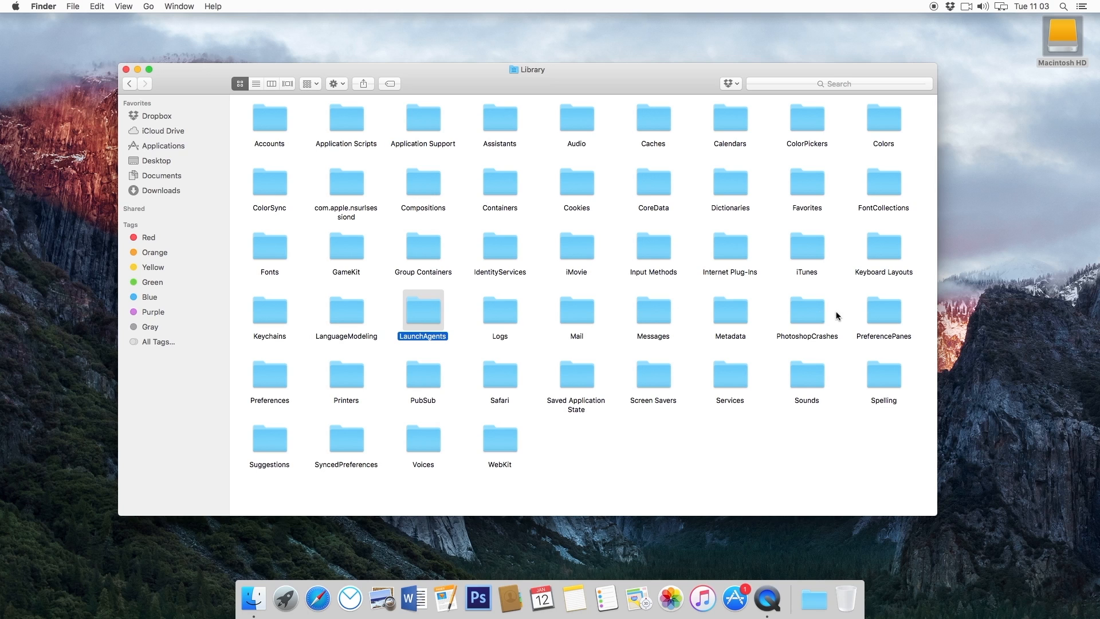
click(881, 317)
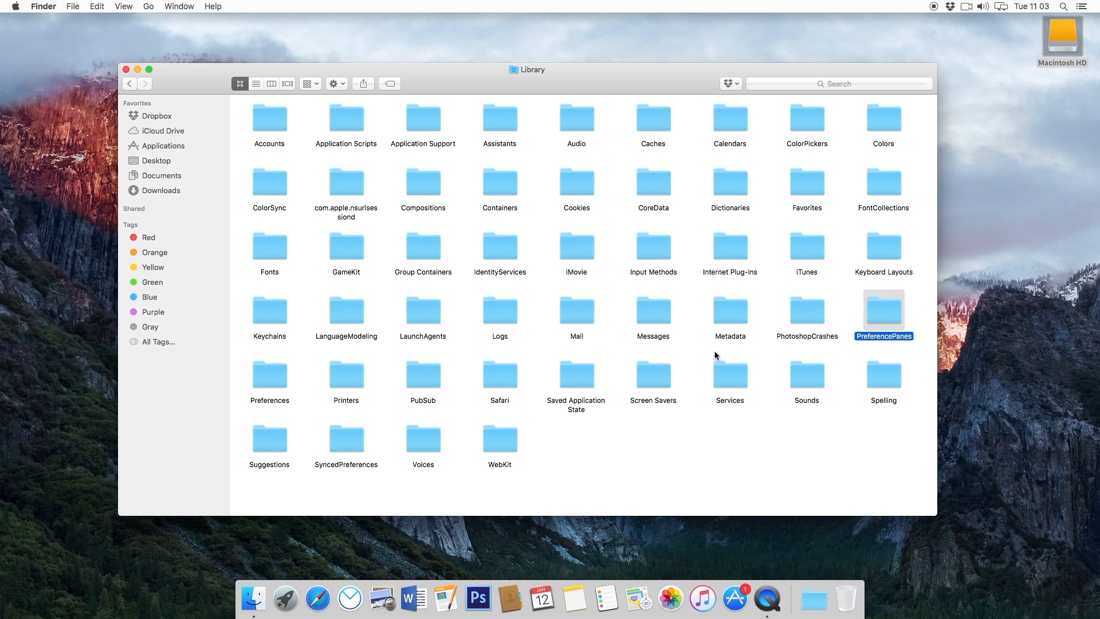
click(268, 377)
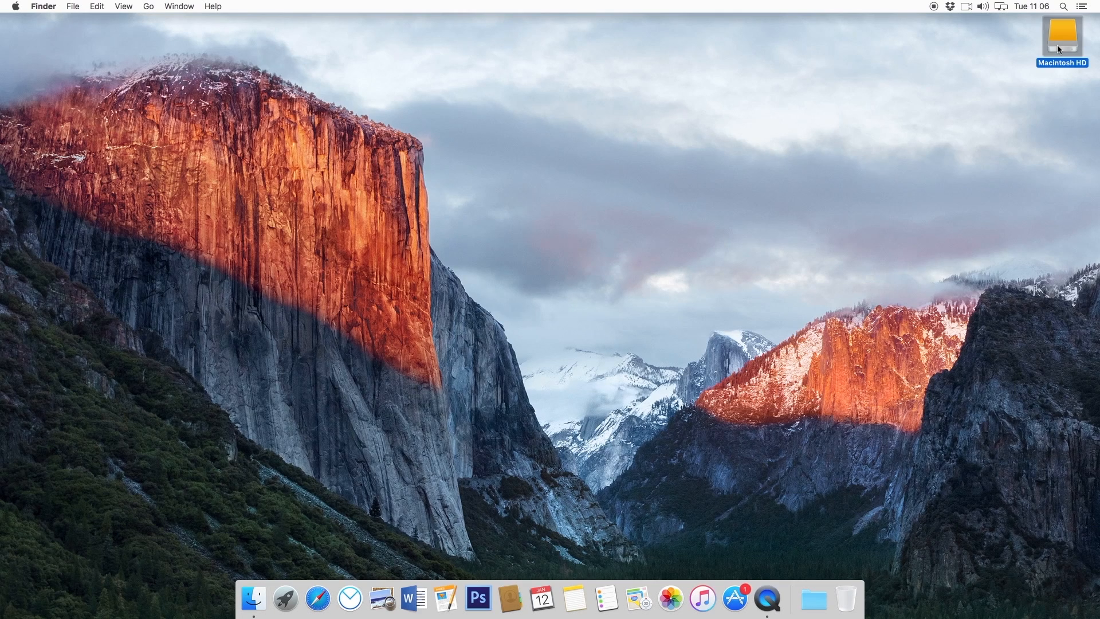
Step: Navigate Macintosh HD > System > Library into the Extensions folder of kernel extensions
double_click(1058, 45)
double_click(428, 127)
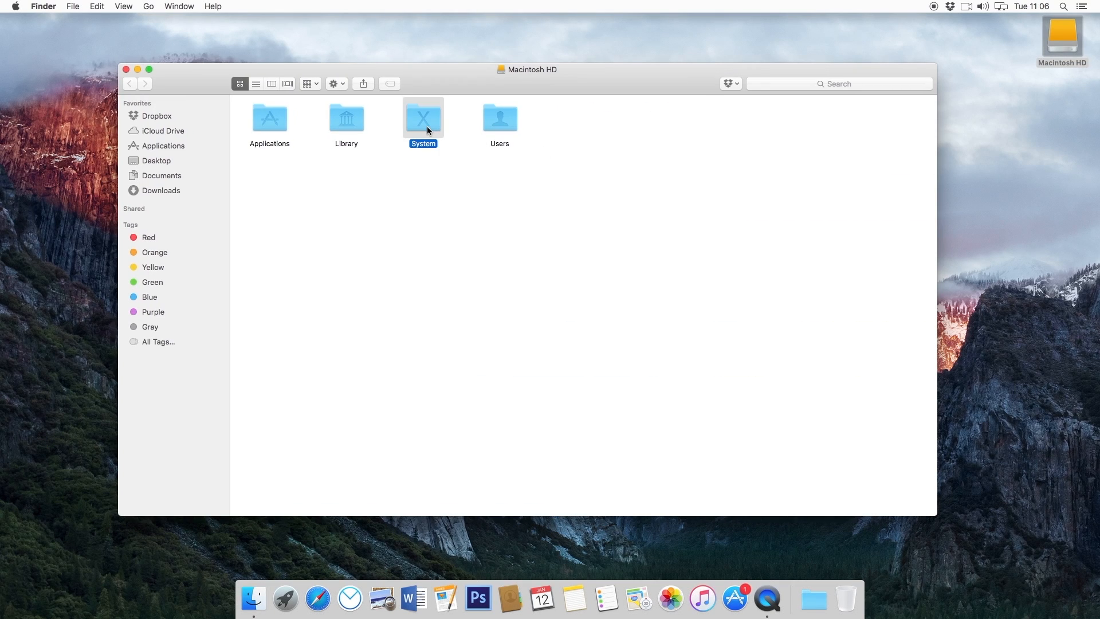
click(276, 117)
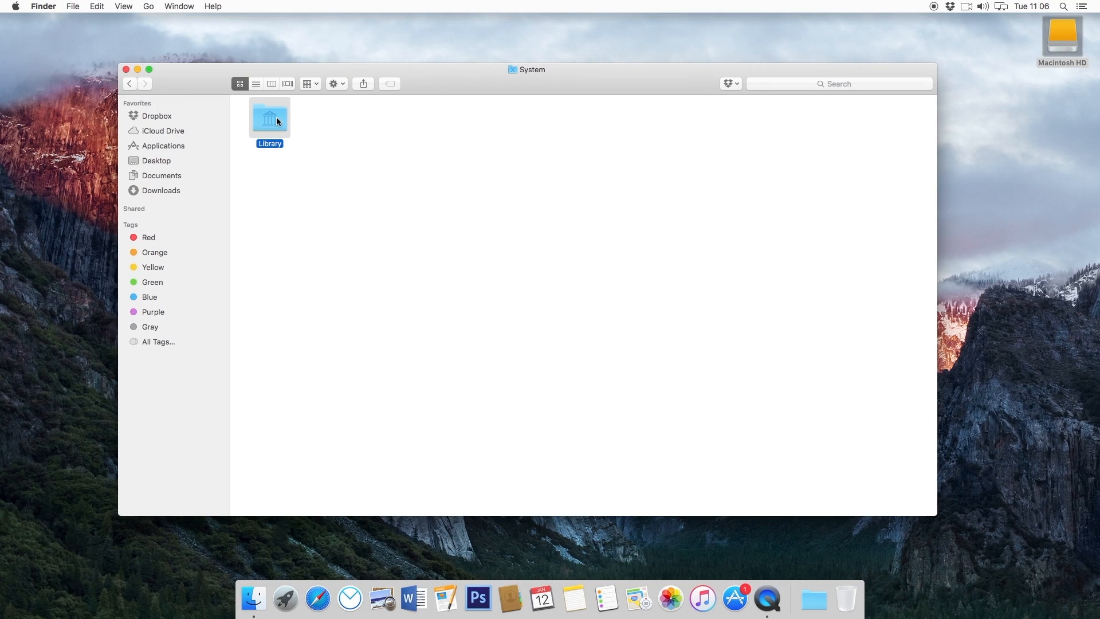
double_click(276, 117)
click(347, 243)
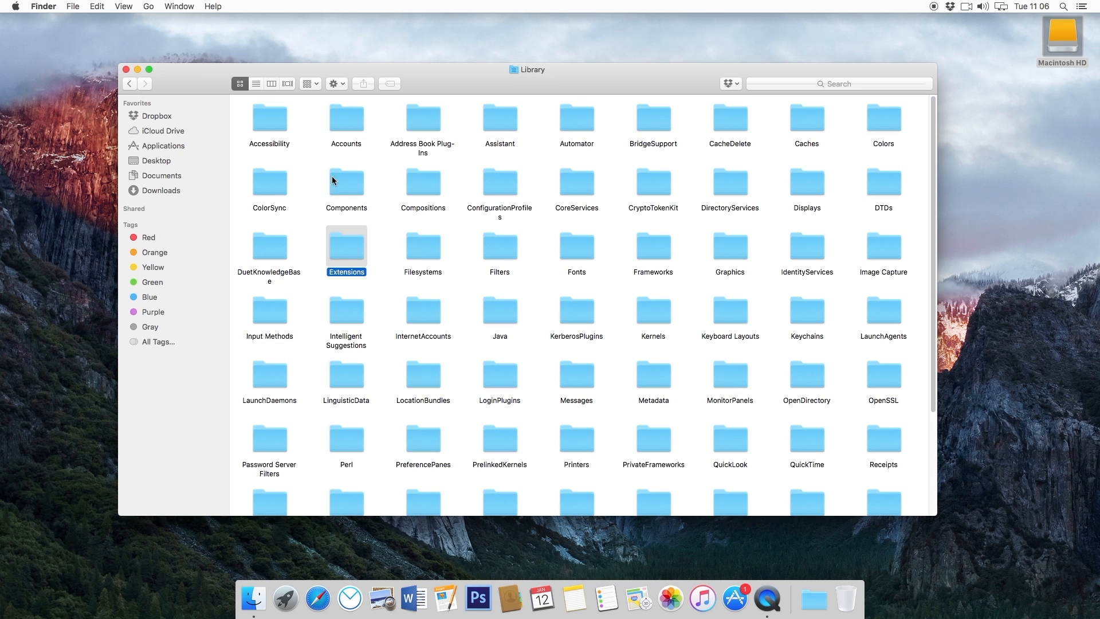
double_click(347, 242)
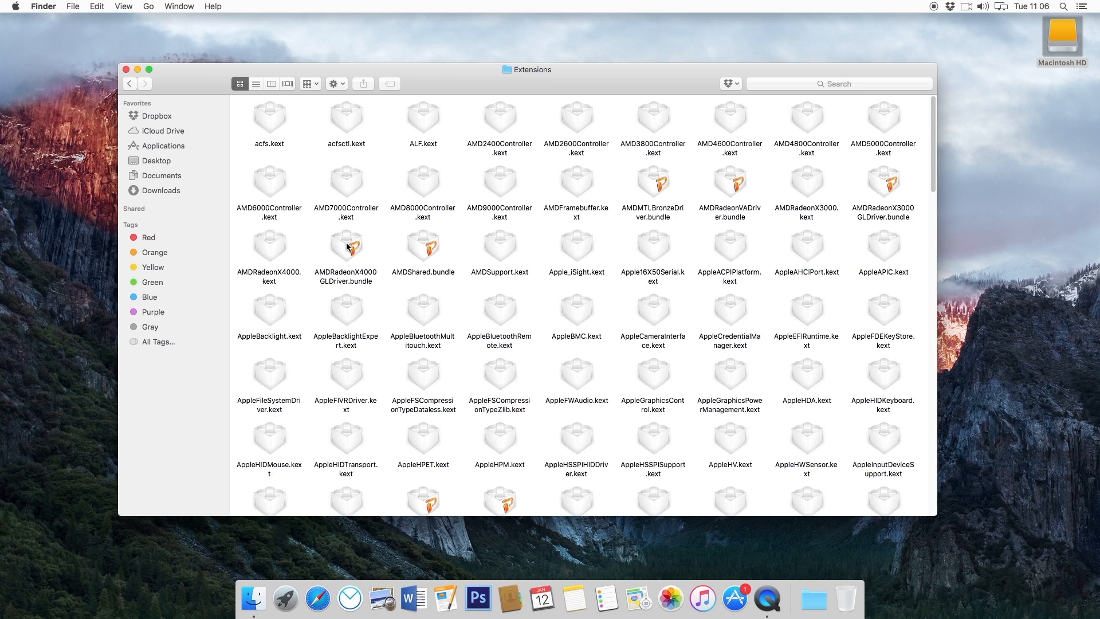
Step: Inspect several .kext files such as AppleBacklightExpert, AppleFIVRDriver and AppleGraphicsControl
click(346, 250)
click(347, 312)
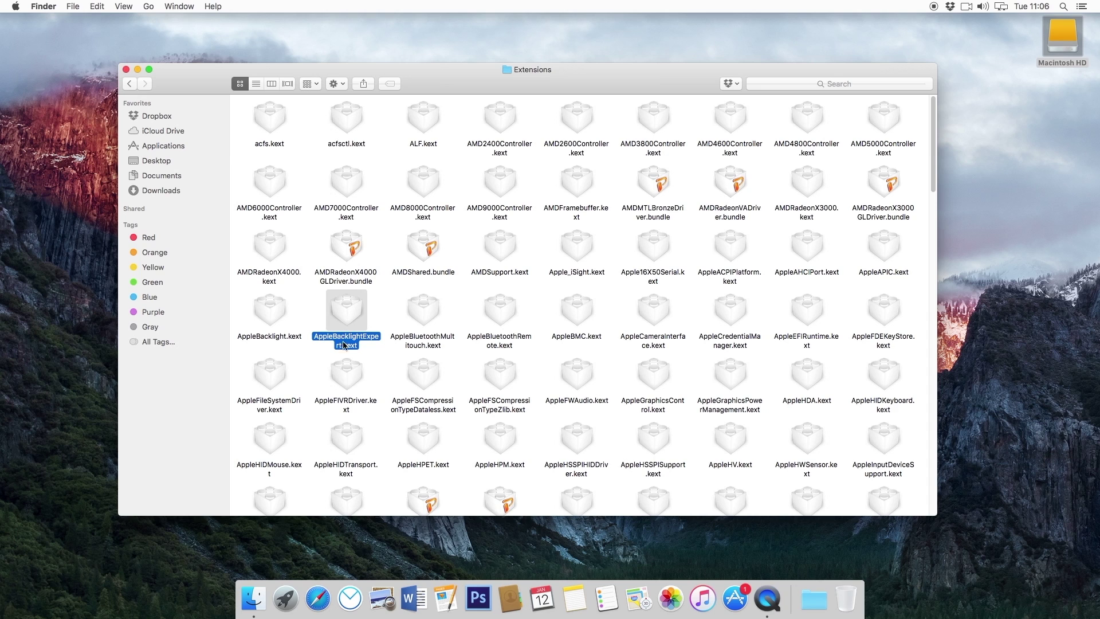
click(347, 375)
click(500, 374)
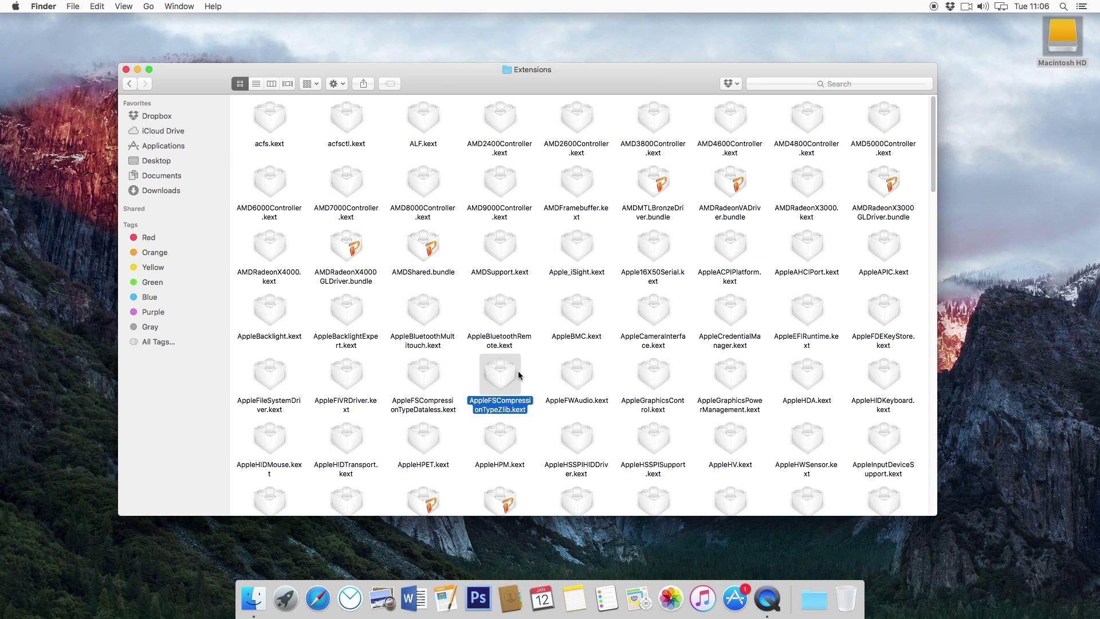
click(667, 376)
click(696, 380)
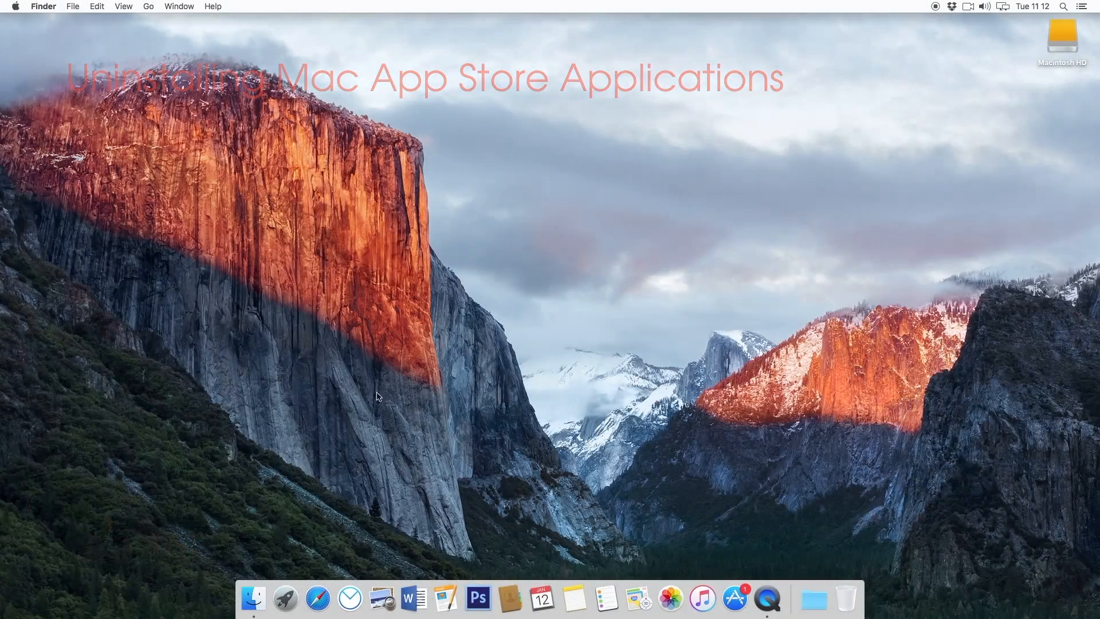
click(285, 598)
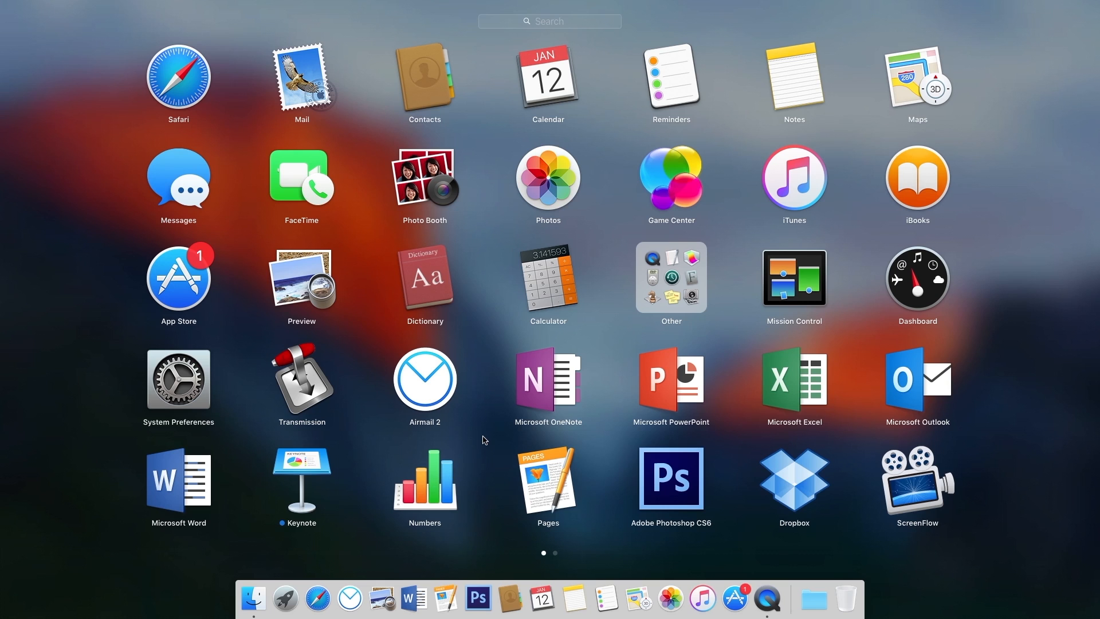
click(434, 484)
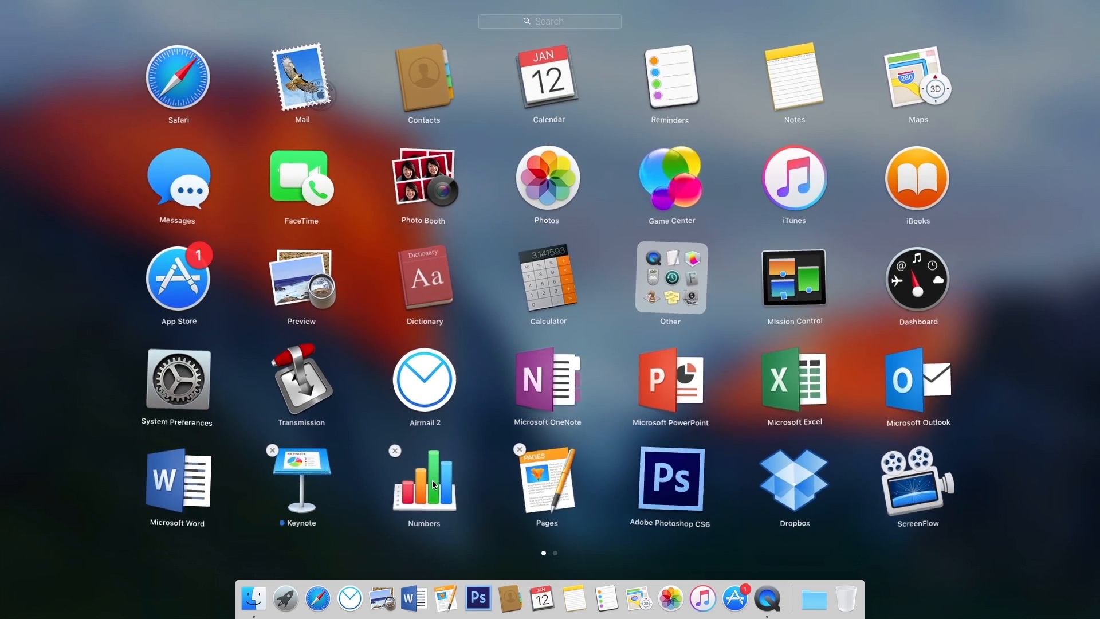
click(394, 452)
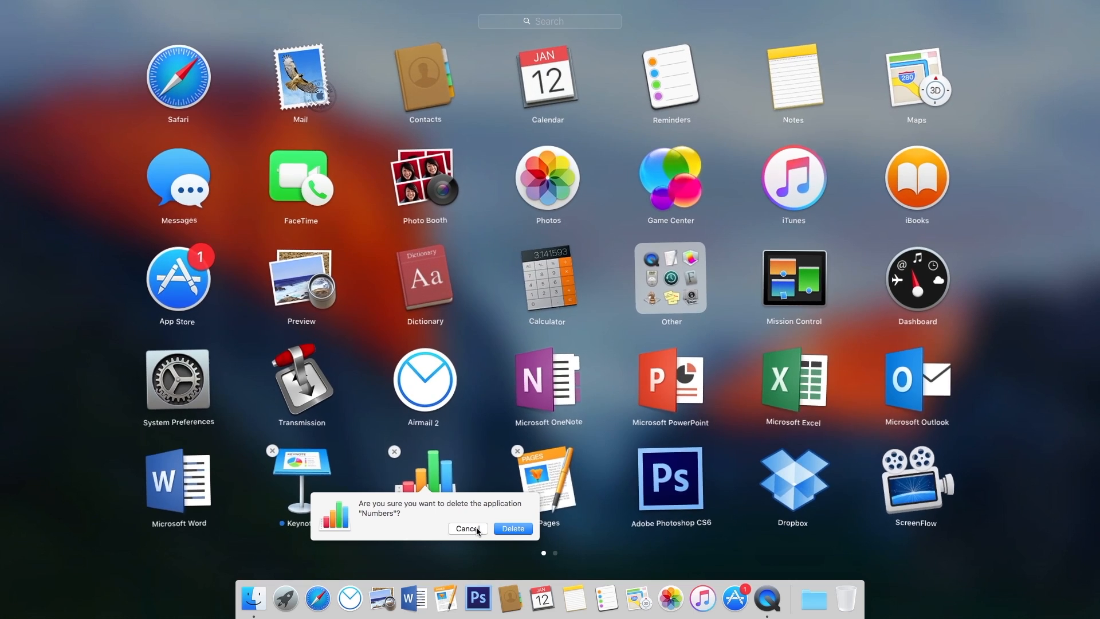
click(476, 528)
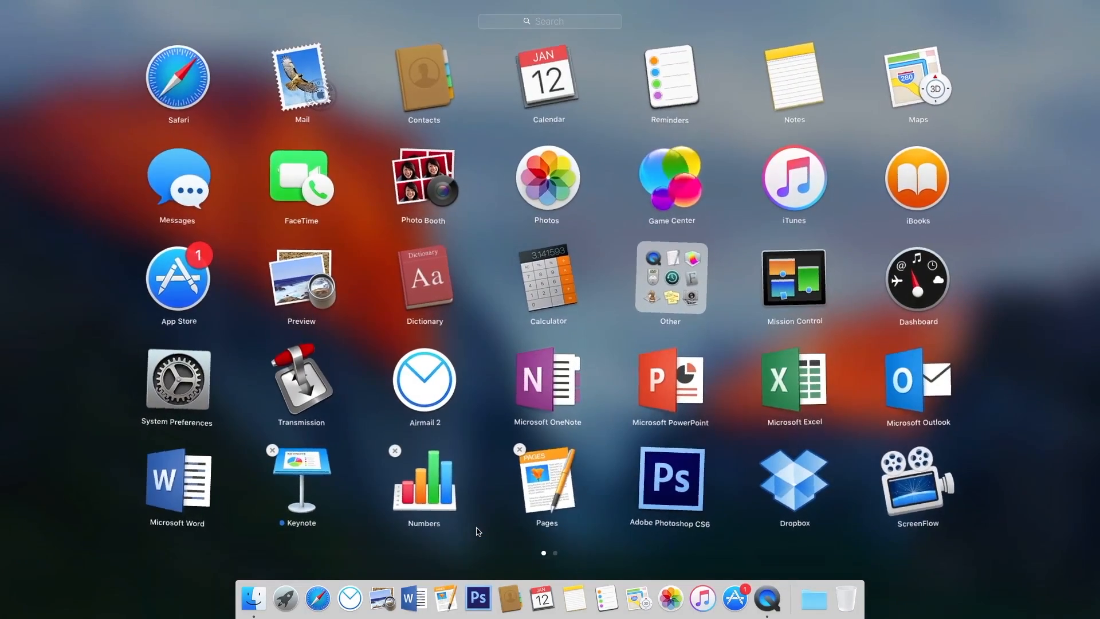
click(286, 600)
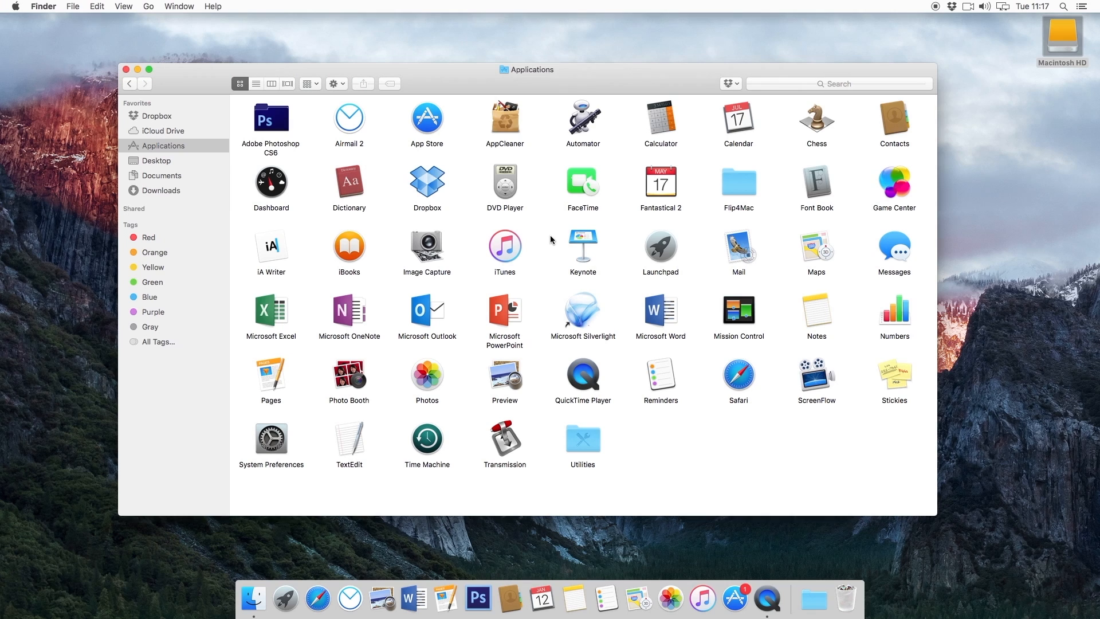
Step: Launch AppCleaner from the Applications folder
click(511, 122)
double_click(510, 120)
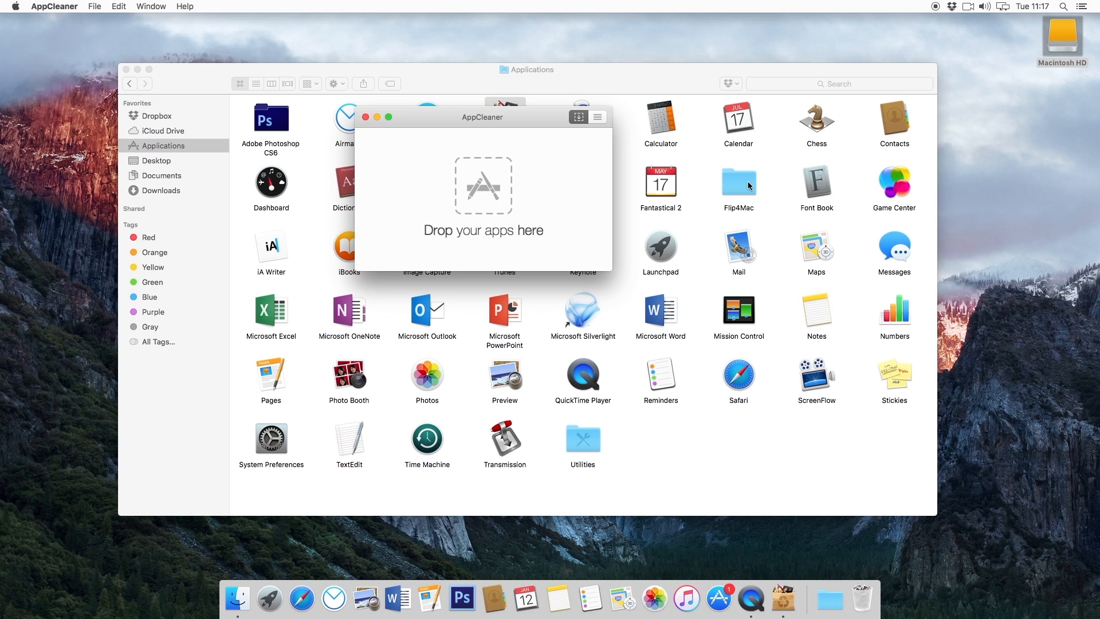
Step: Drop Flip4Mac and Microsoft Silverlight onto AppCleaner, listing 3 files (3.2 MB) for removal
drag(747, 182, 530, 182)
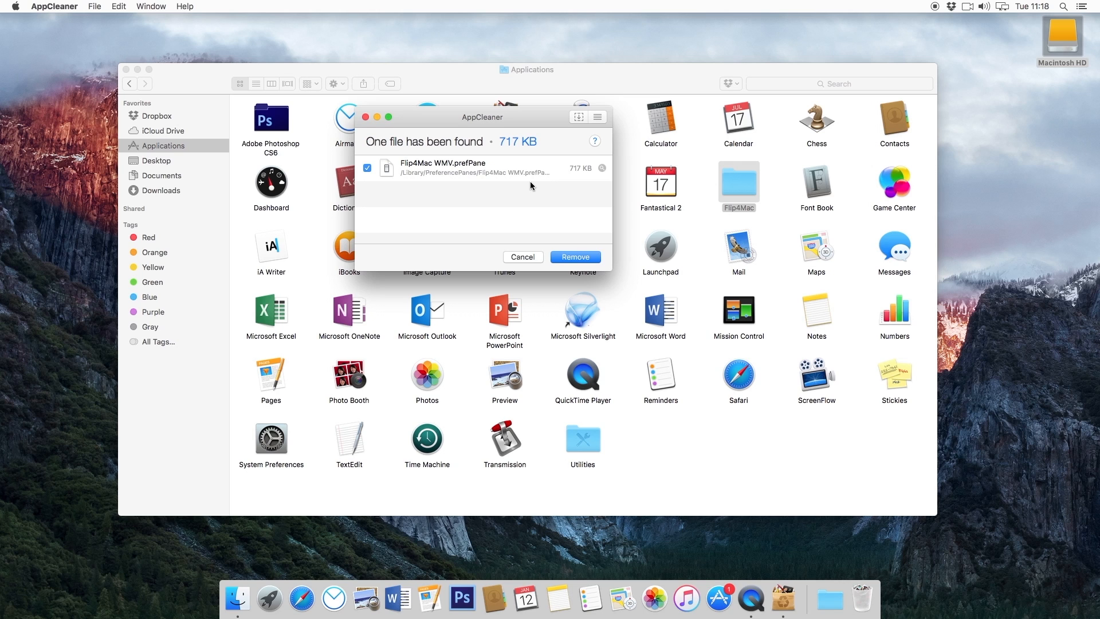
drag(583, 311, 448, 210)
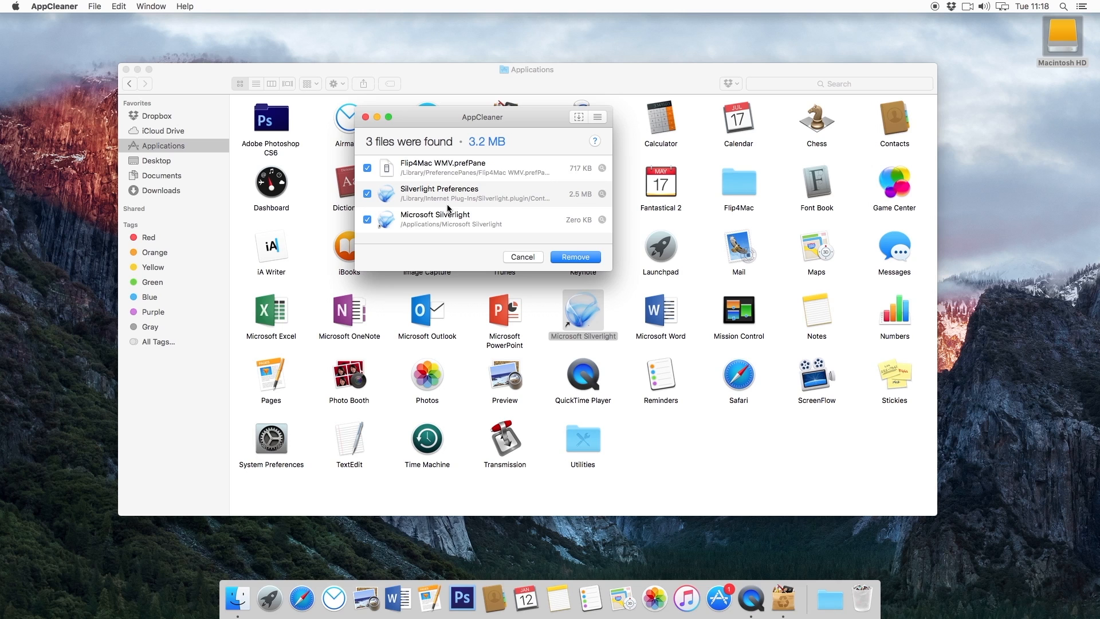